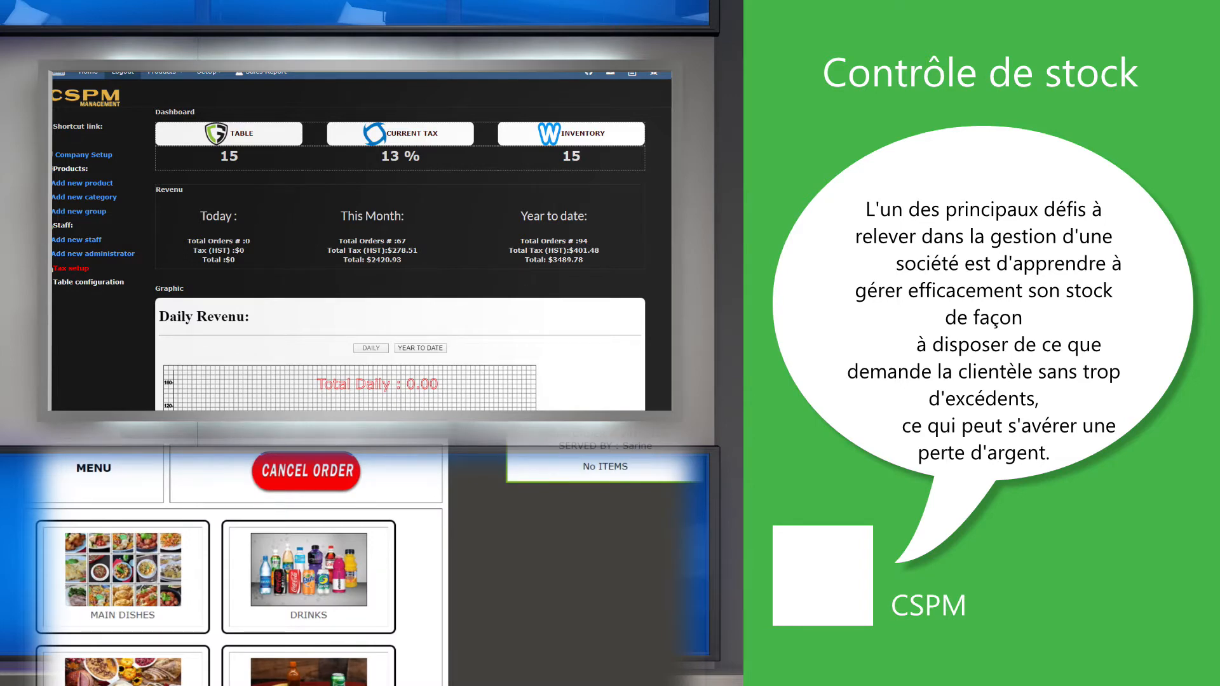
Add a Whole Grilled Chicken and a Coca Cola to the take-out order.
click(127, 568)
click(136, 589)
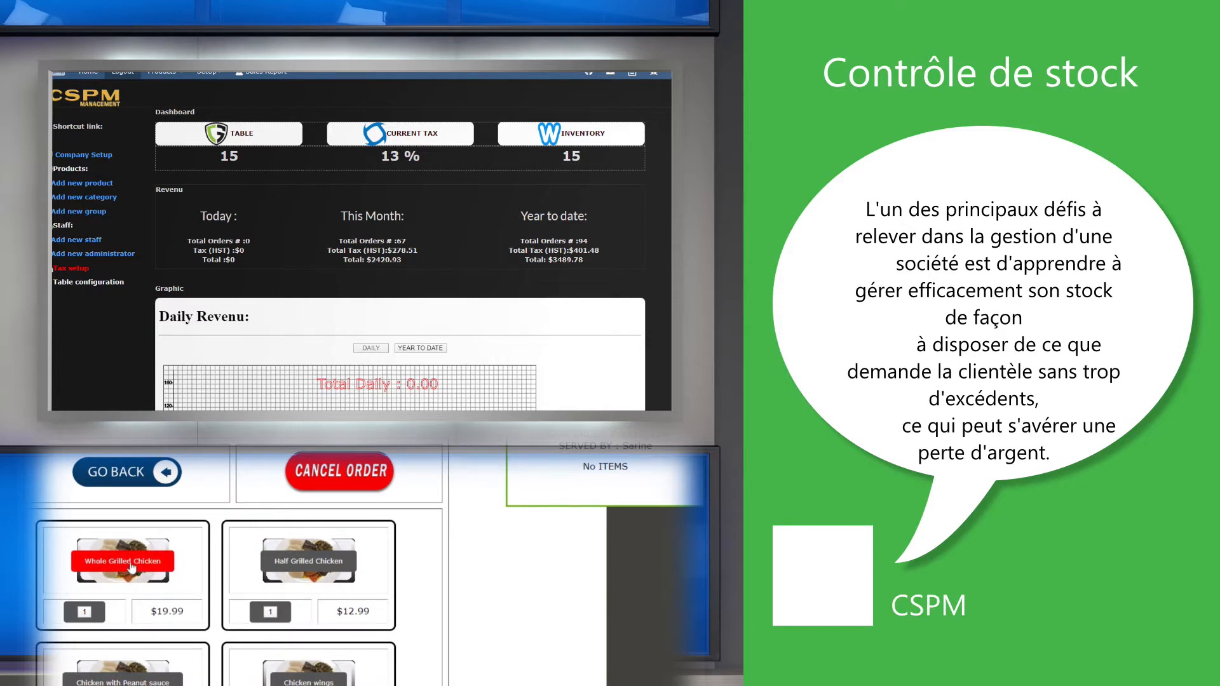
click(146, 568)
click(348, 473)
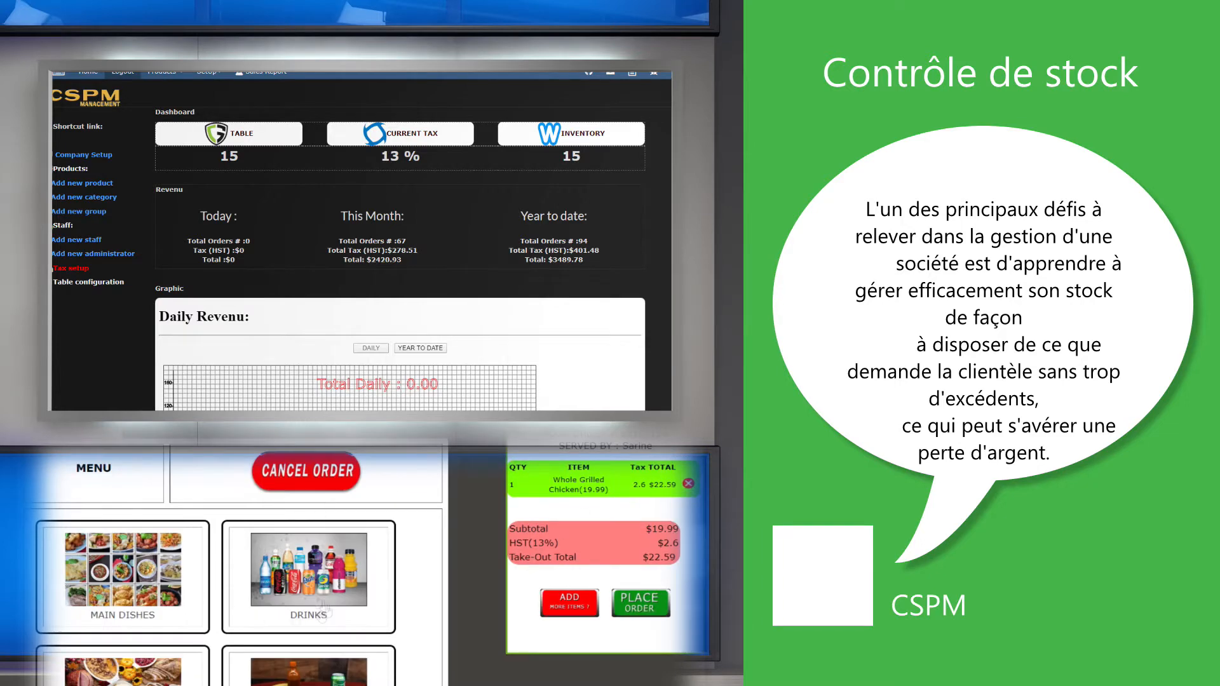
click(319, 604)
click(125, 588)
click(126, 572)
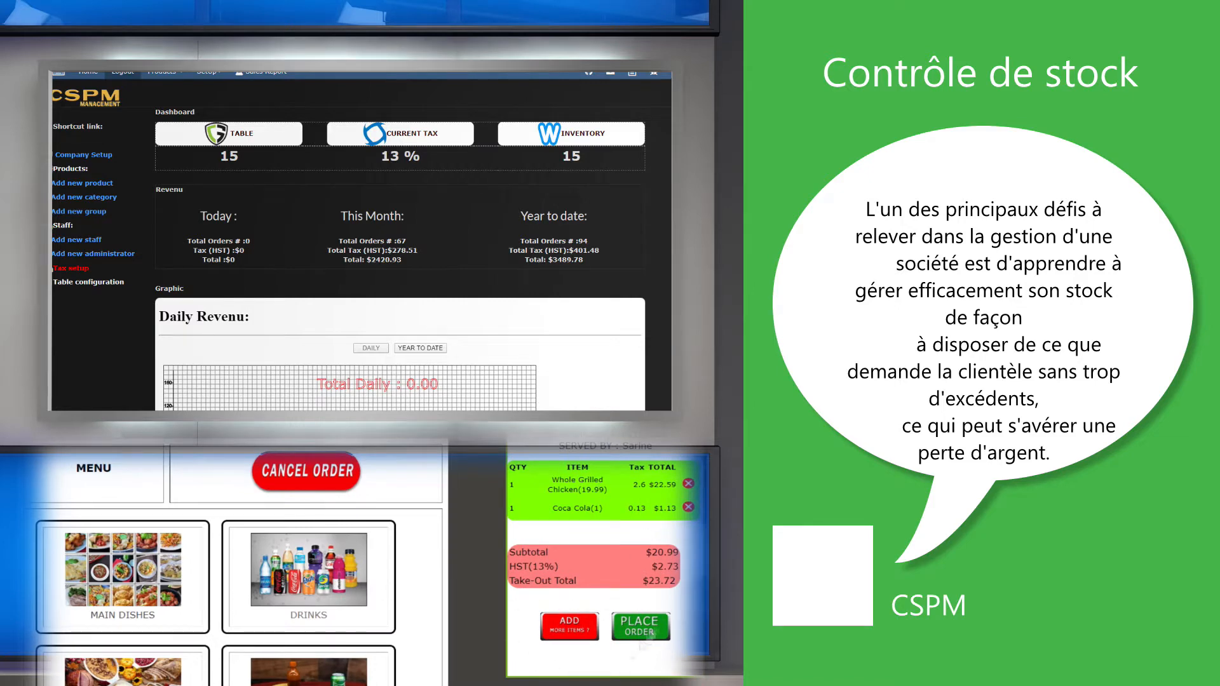
Replace the single chicken line with a quantity of 2 Whole Grilled Chicken.
click(146, 576)
click(140, 578)
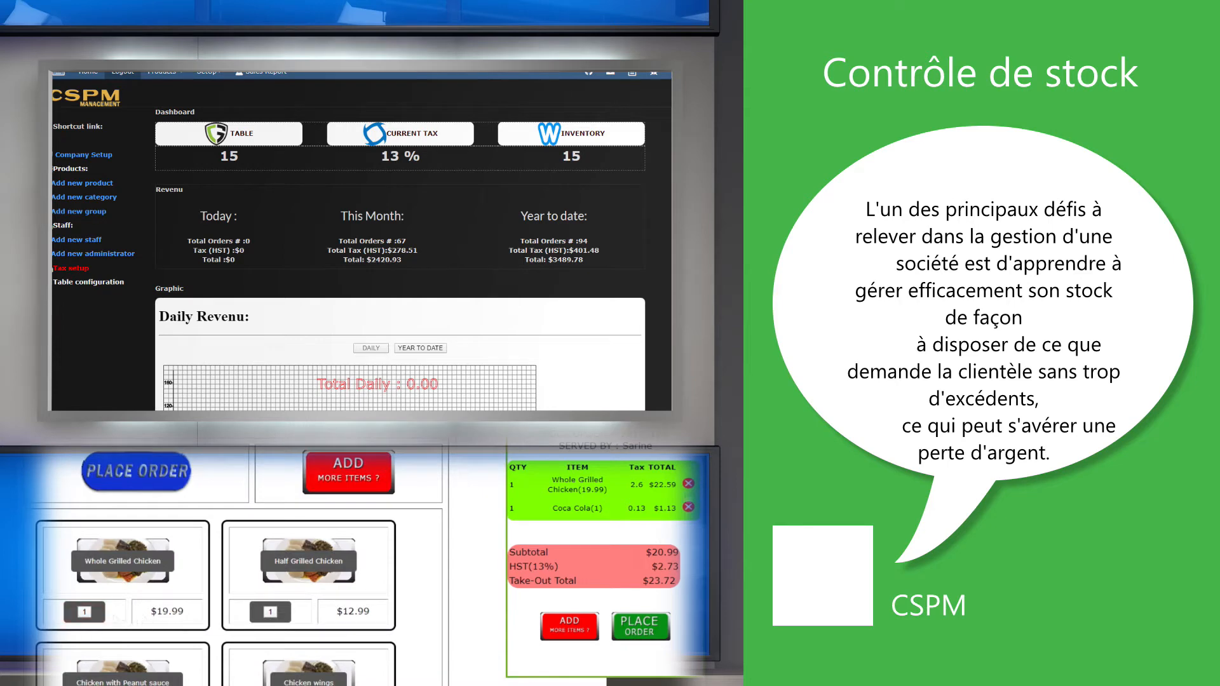
click(689, 485)
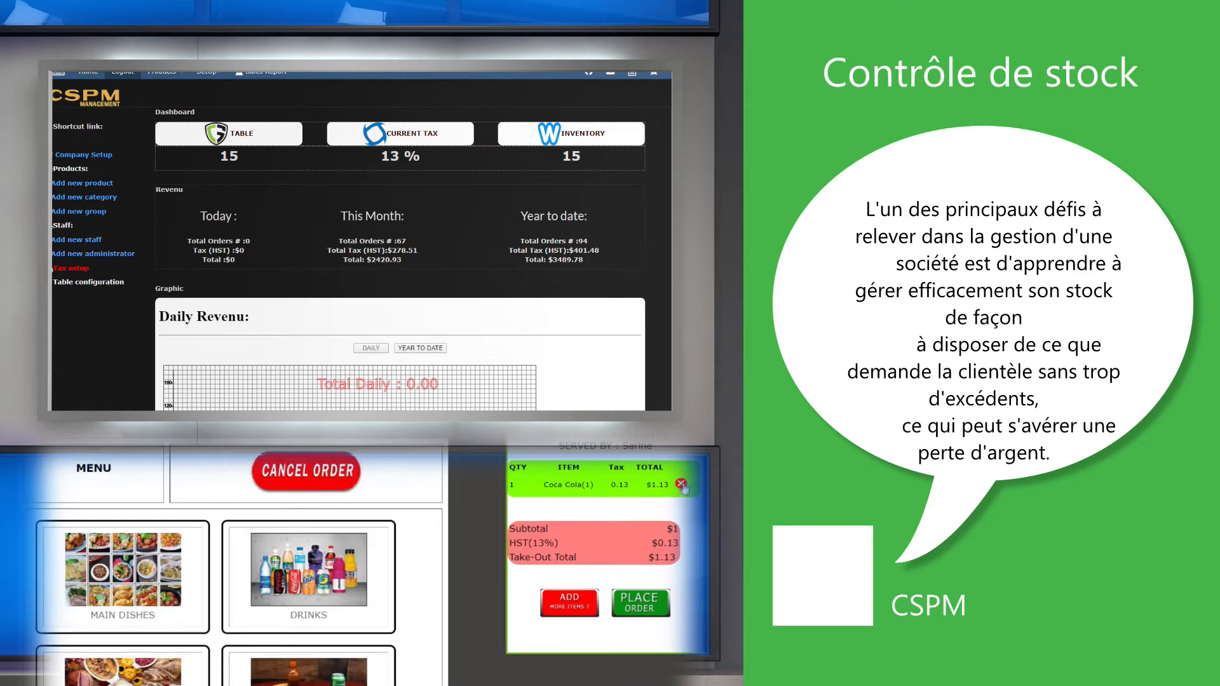
click(128, 586)
click(92, 622)
click(131, 583)
click(117, 673)
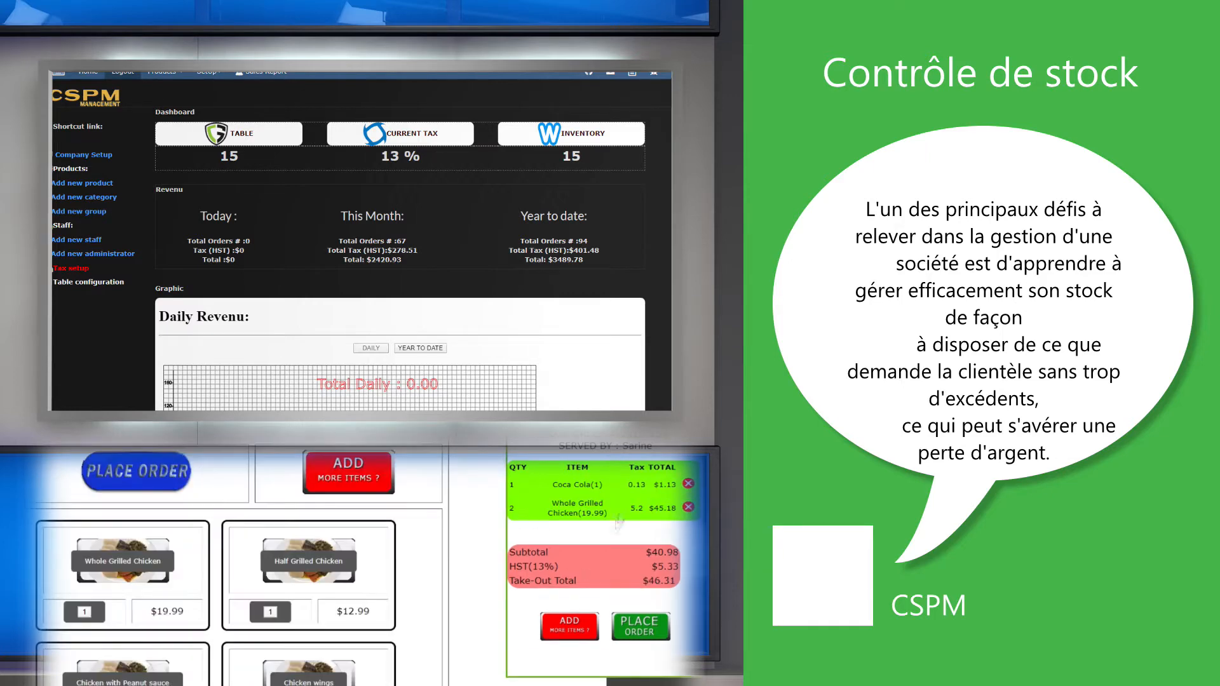
Proceed to place the order and enter the customer's name for it.
click(642, 633)
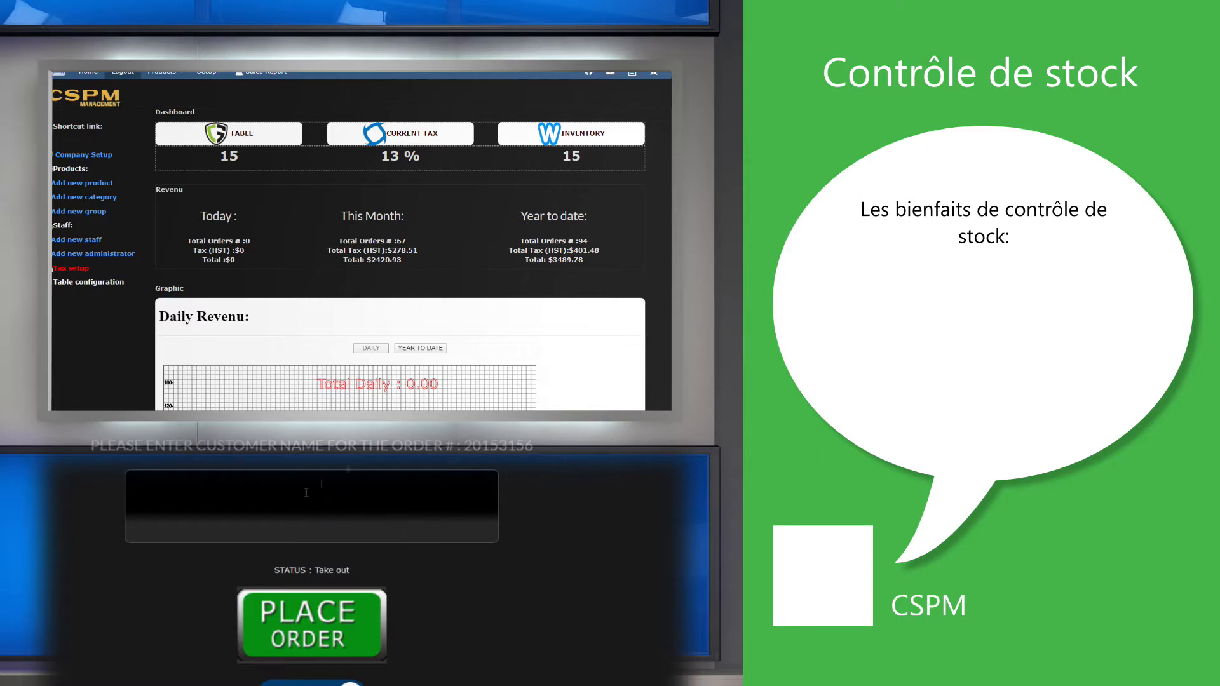
click(289, 537)
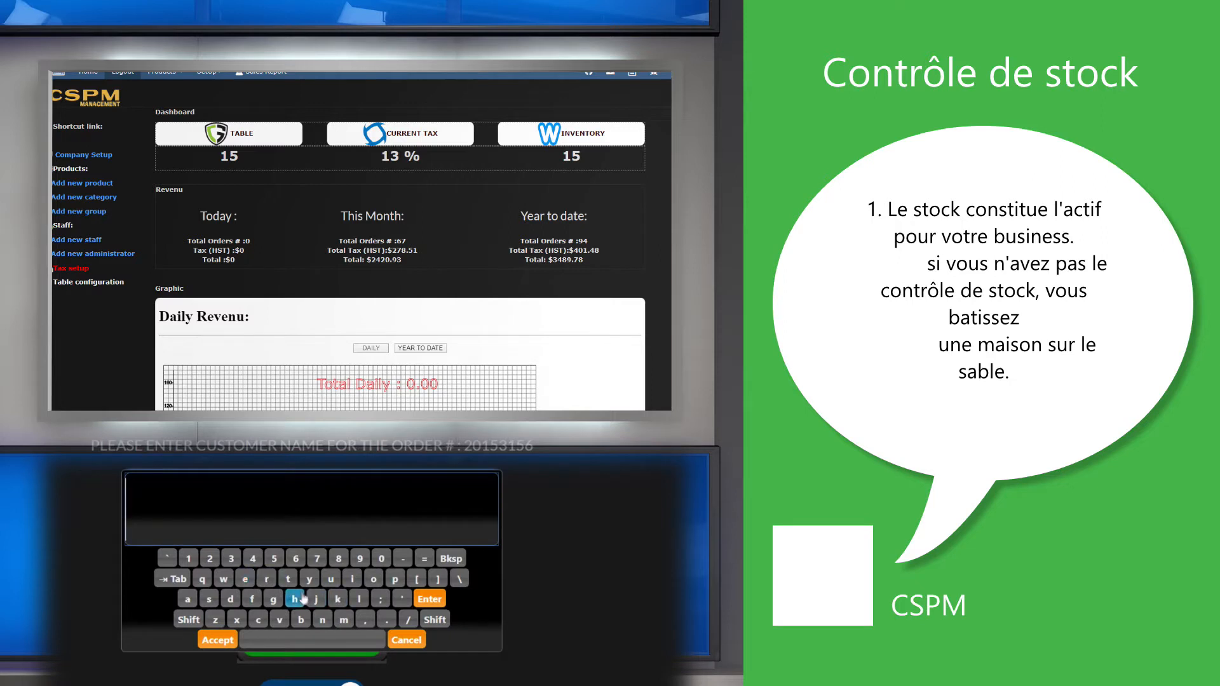
text(dhlie)
click(155, 512)
click(191, 600)
click(218, 640)
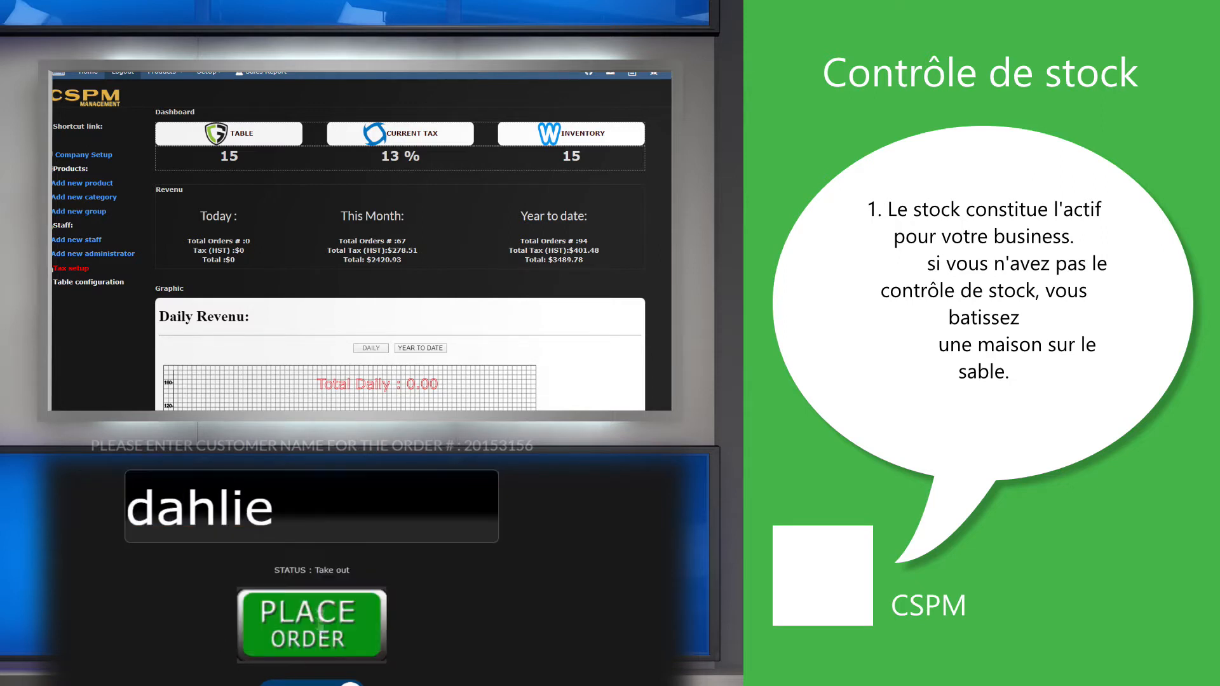
click(312, 626)
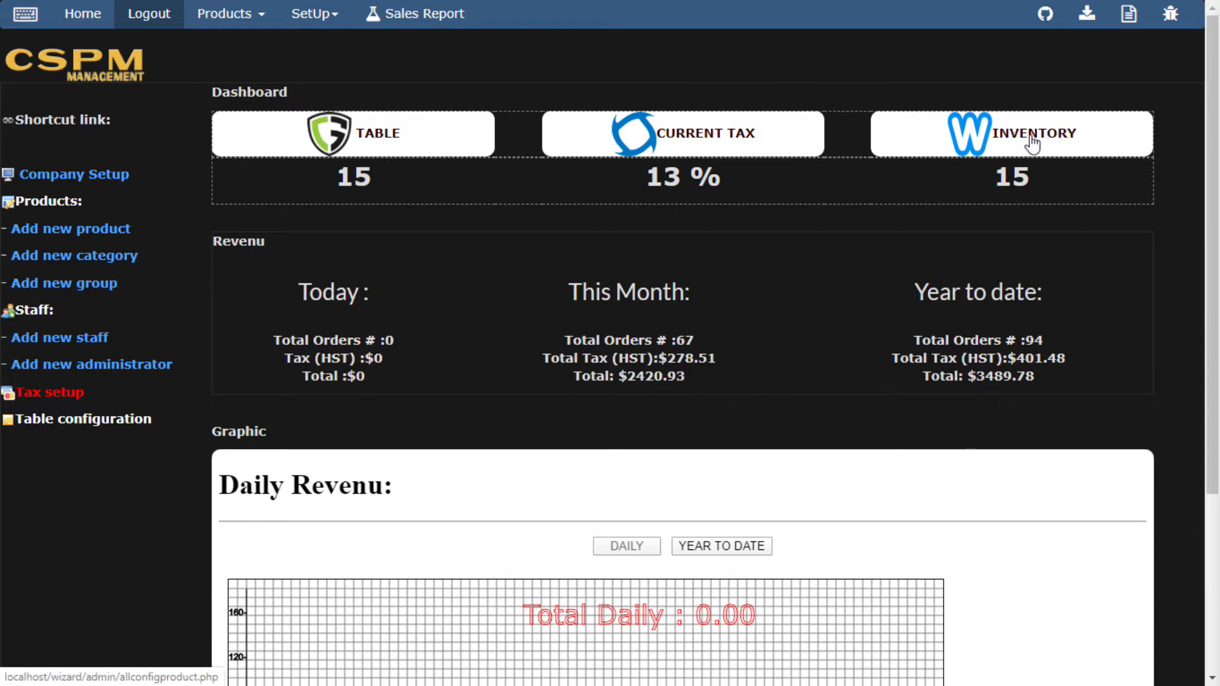
Open the Products list and bring up the edit form for Large Fish and Chips.
click(53, 205)
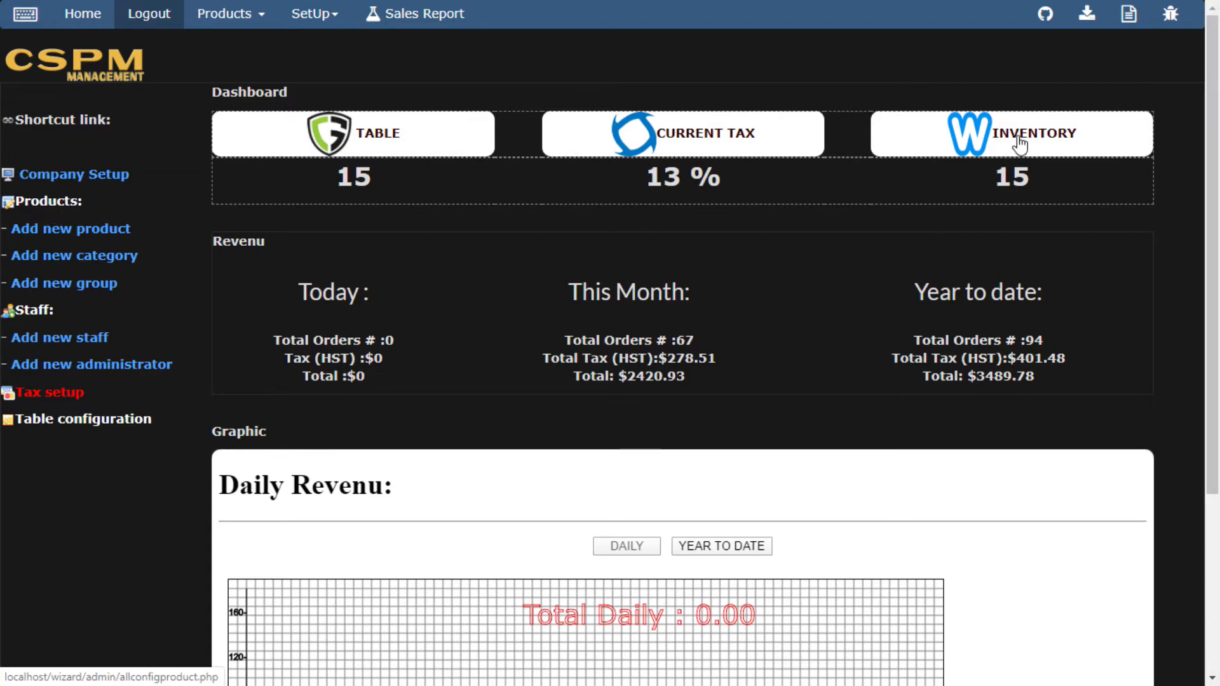
scroll(1129, 262, down, 8)
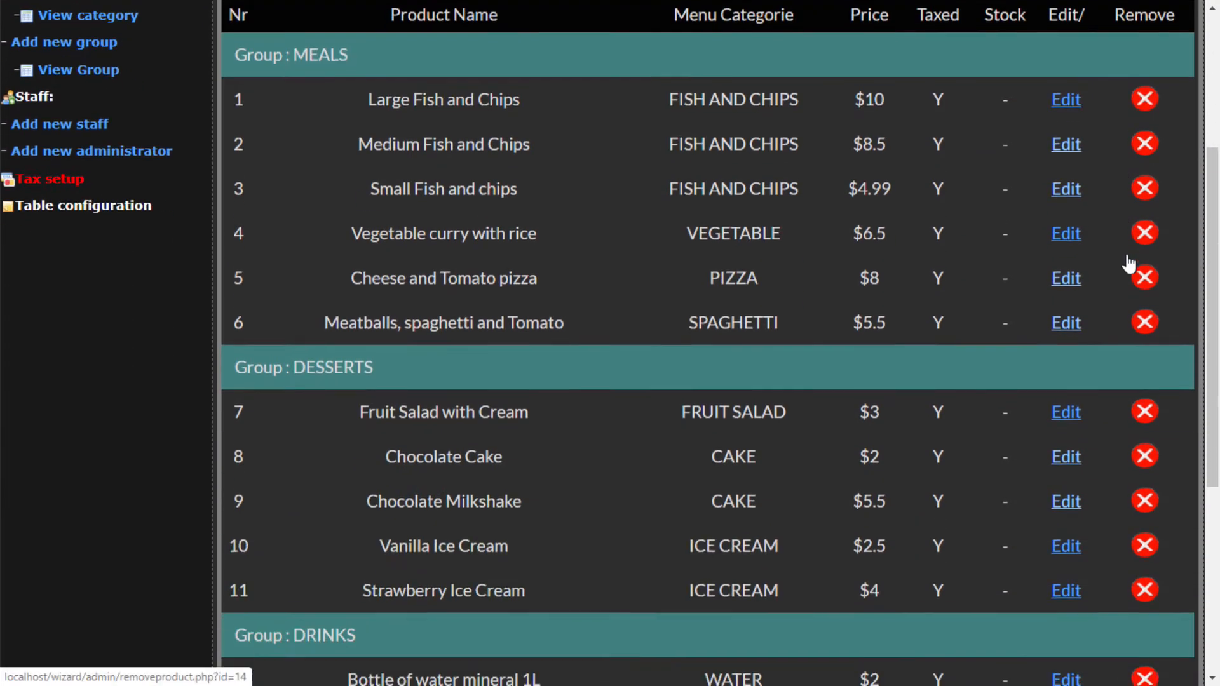
scroll(1125, 254, up, 8)
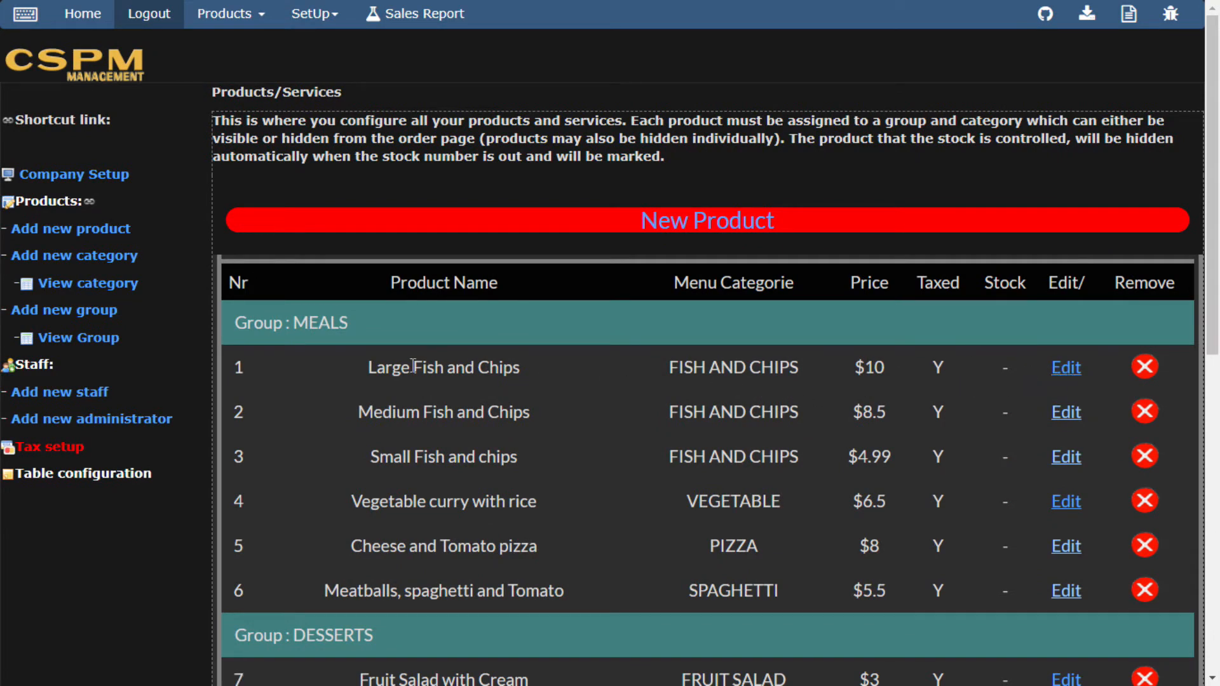
click(1072, 373)
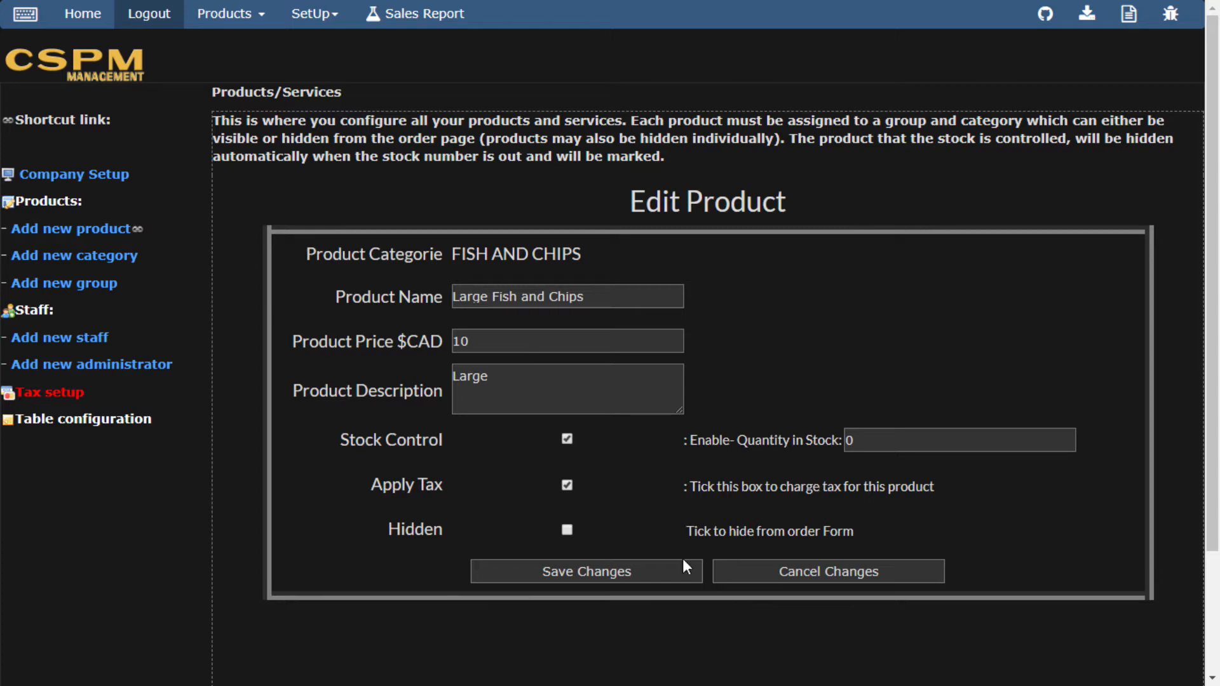
Save Large Fish and Chips with stock control on and 0 in stock.
click(614, 572)
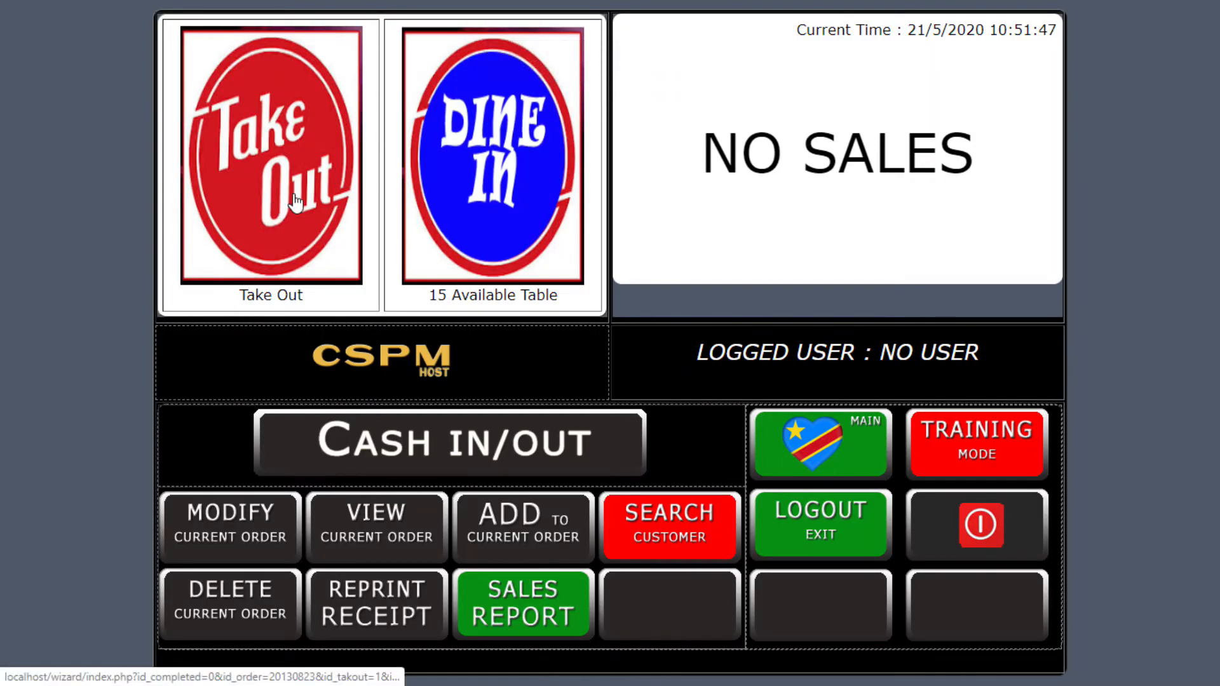
click(327, 213)
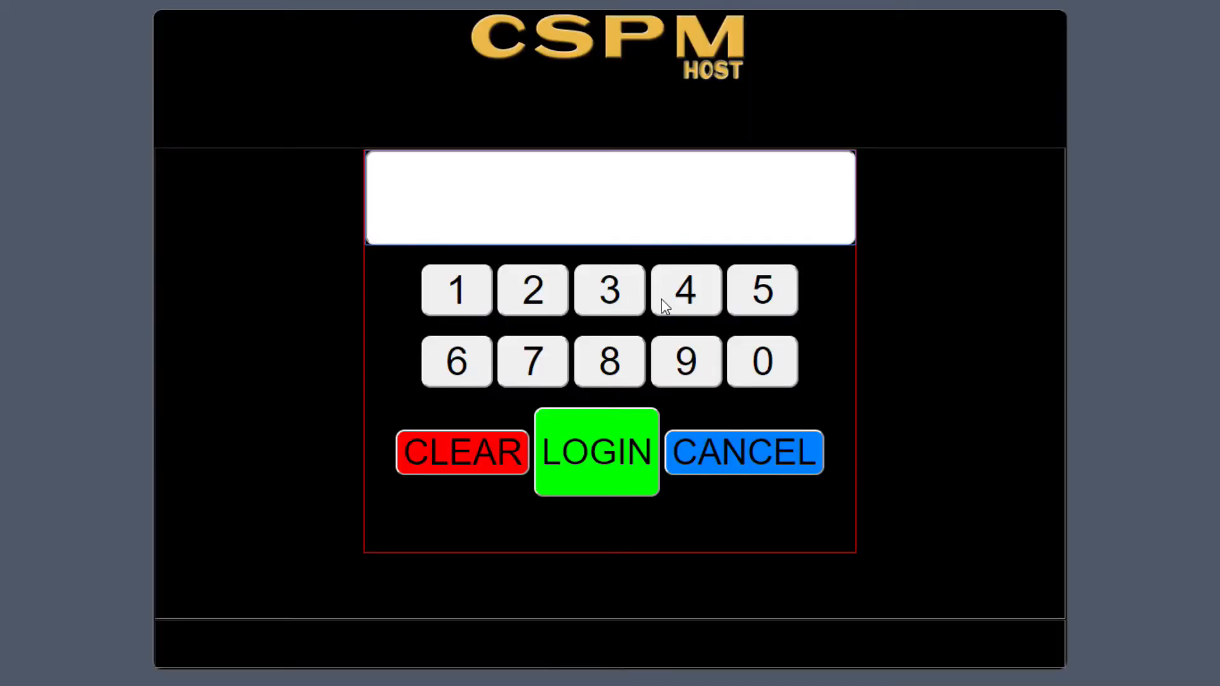
text(••••)
key(Return)
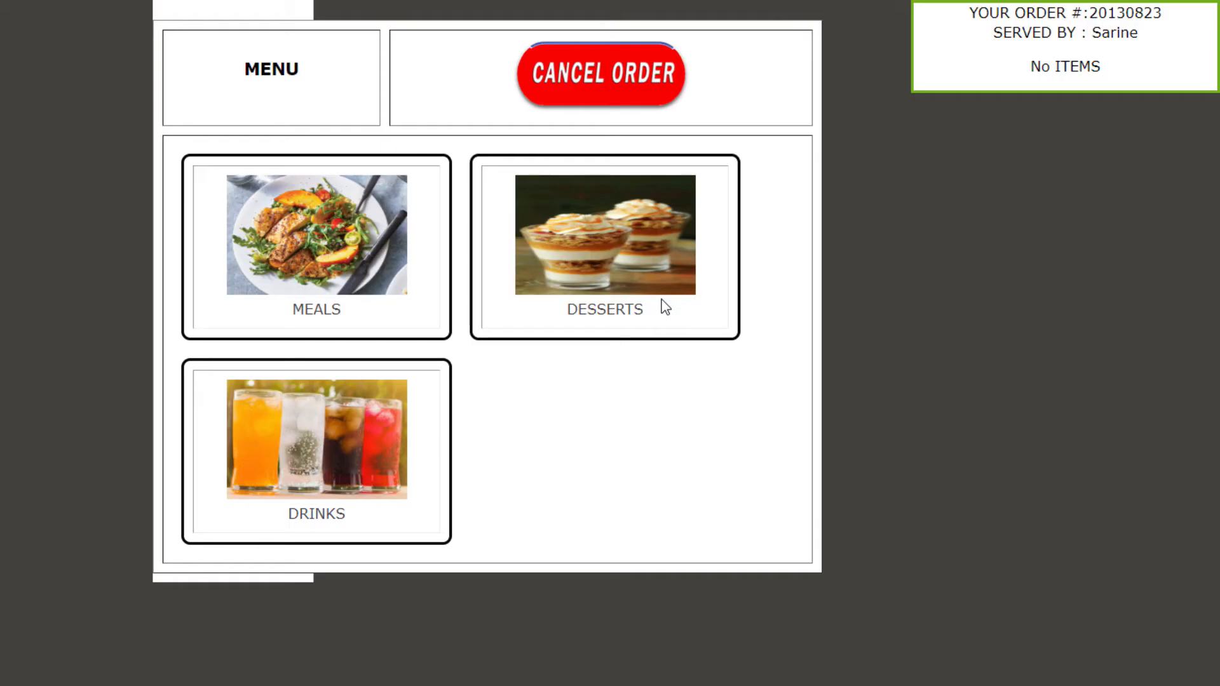
click(313, 260)
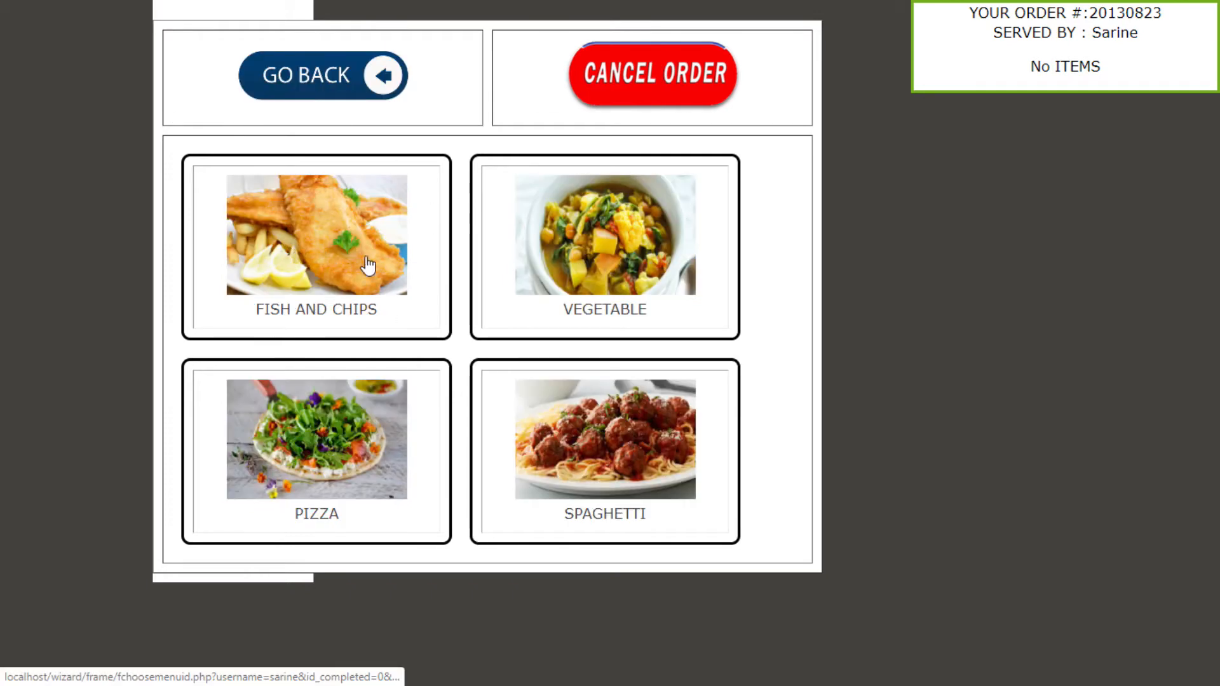
click(323, 235)
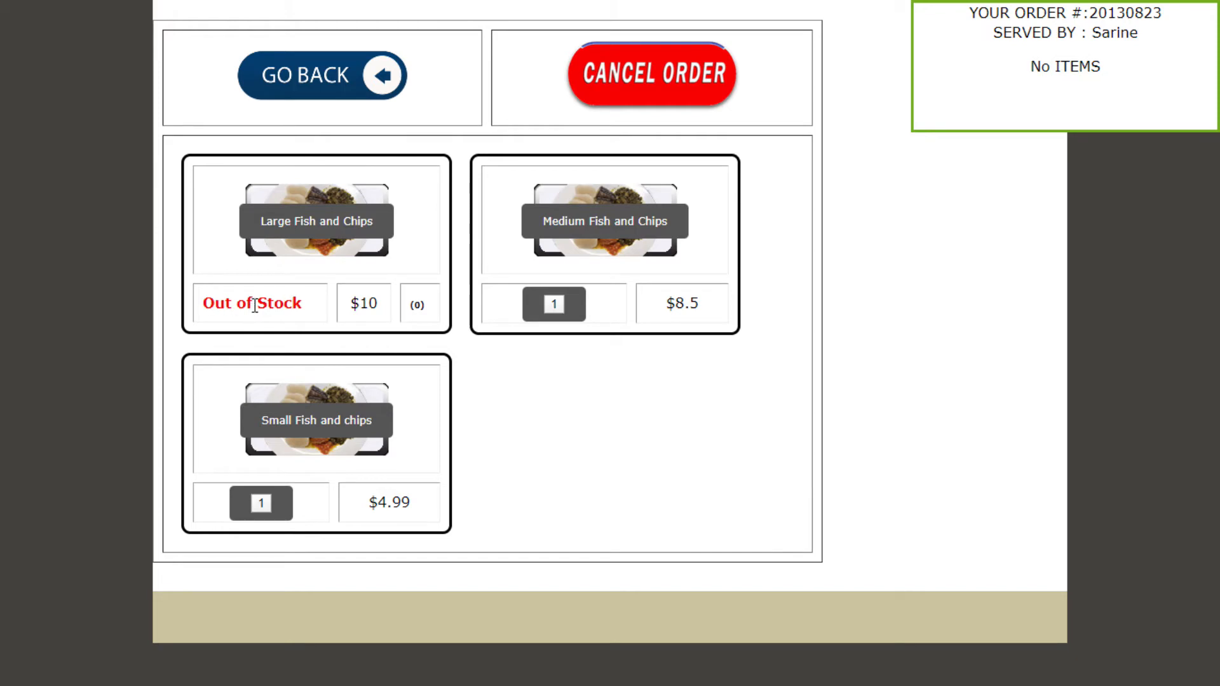
drag(305, 307, 195, 305)
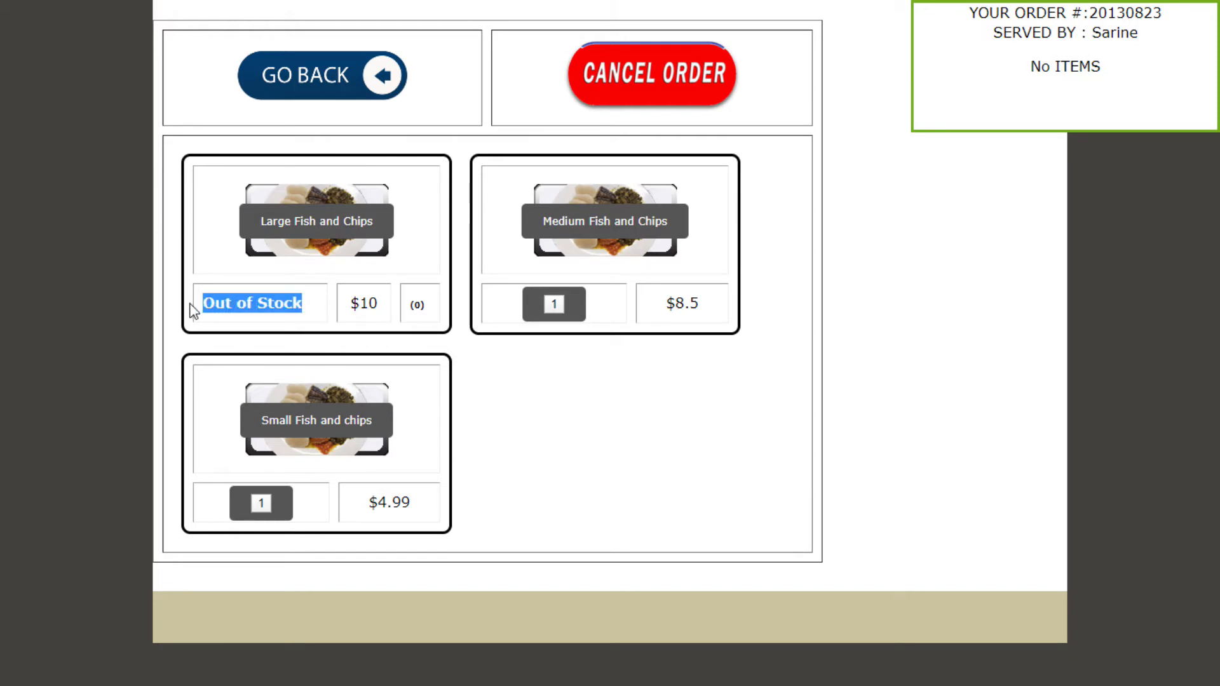
click(276, 305)
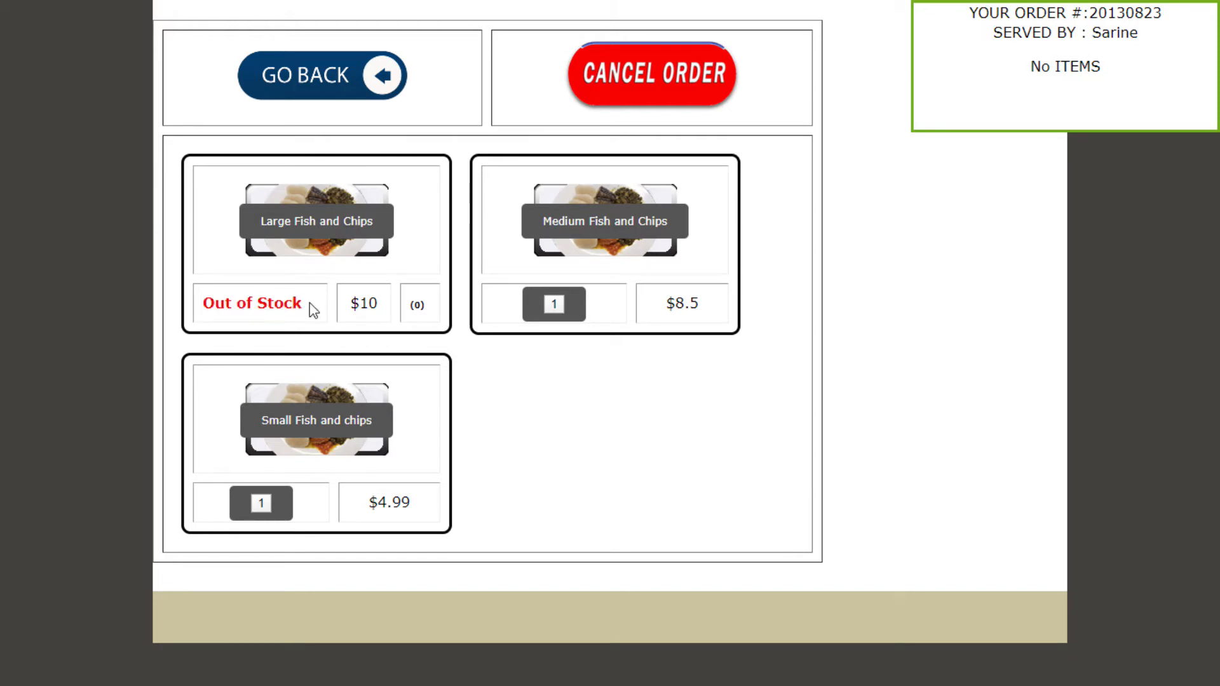
double_click(413, 308)
click(327, 235)
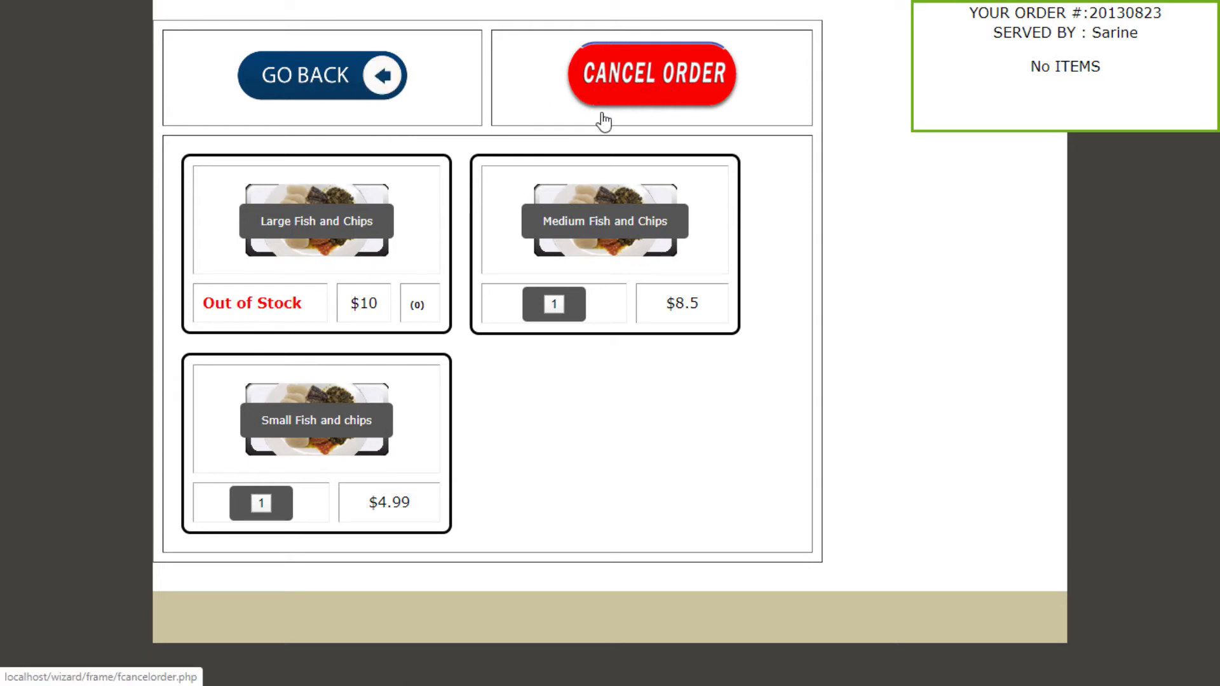
click(647, 81)
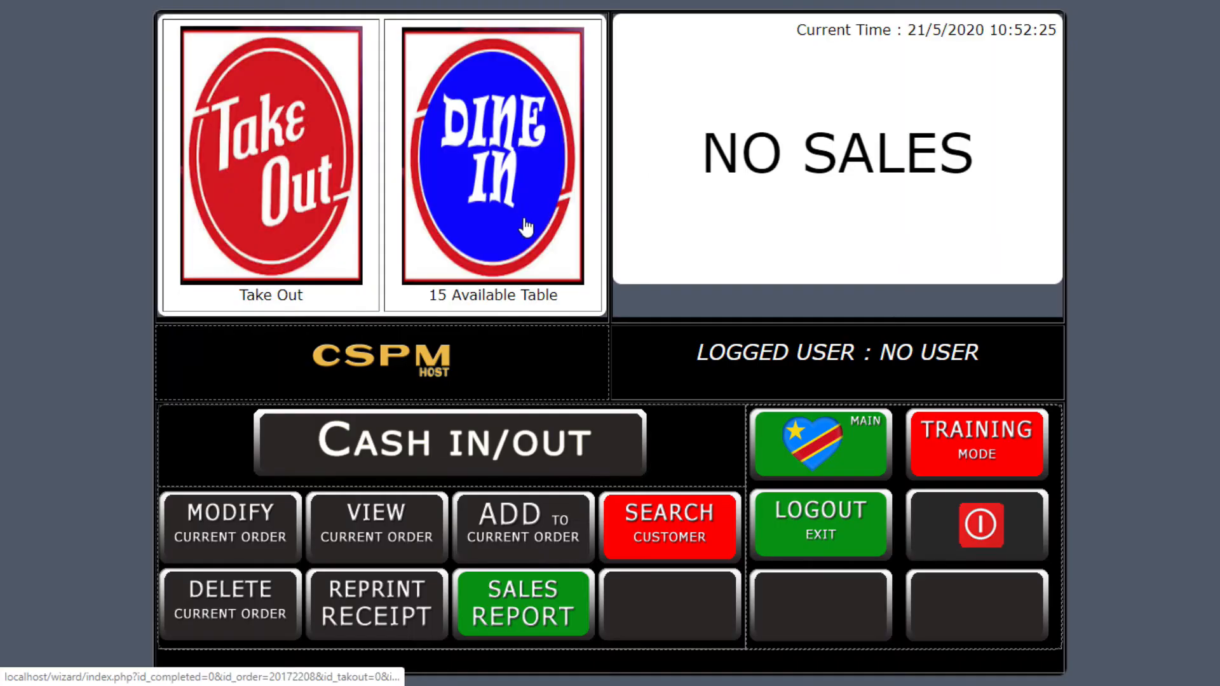
Return to the products admin tab in full screen and edit Large Fish and Chips again.
key(F11)
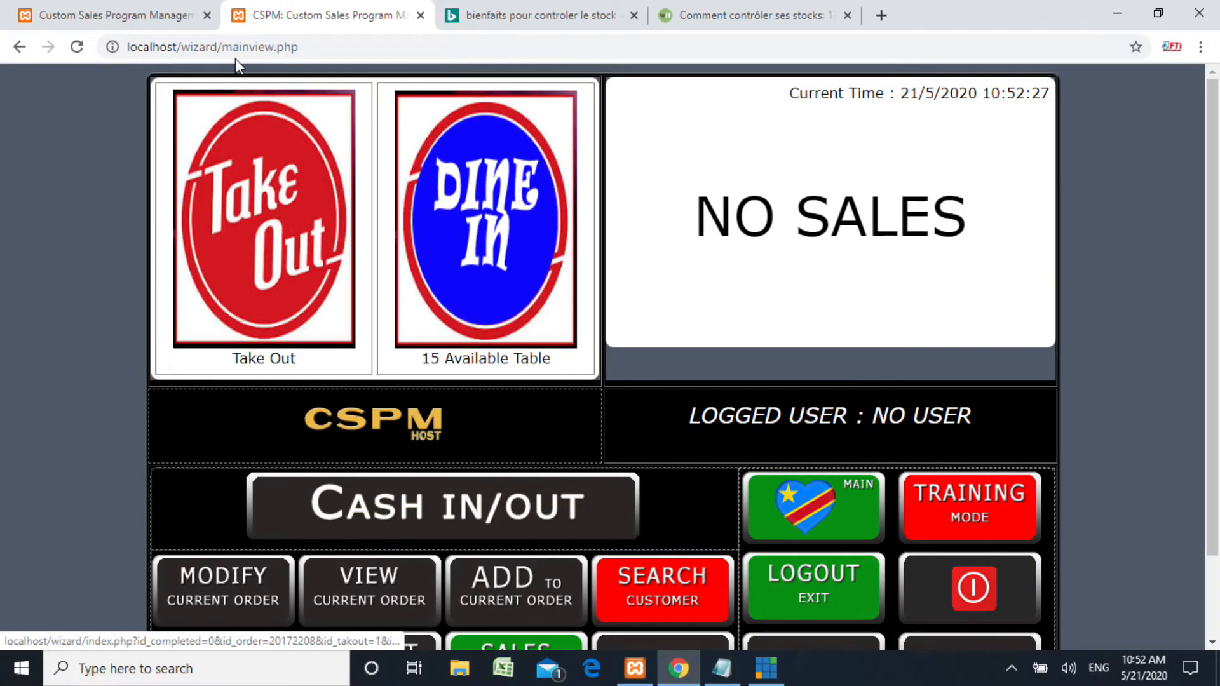
click(145, 15)
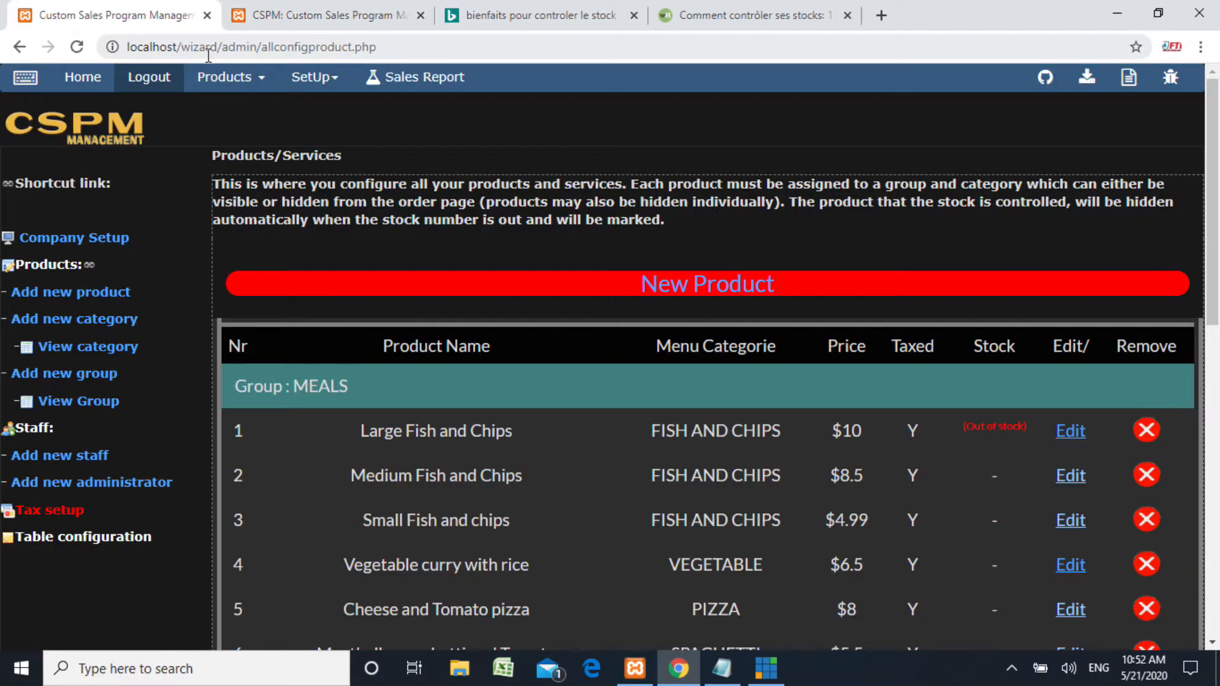
key(F11)
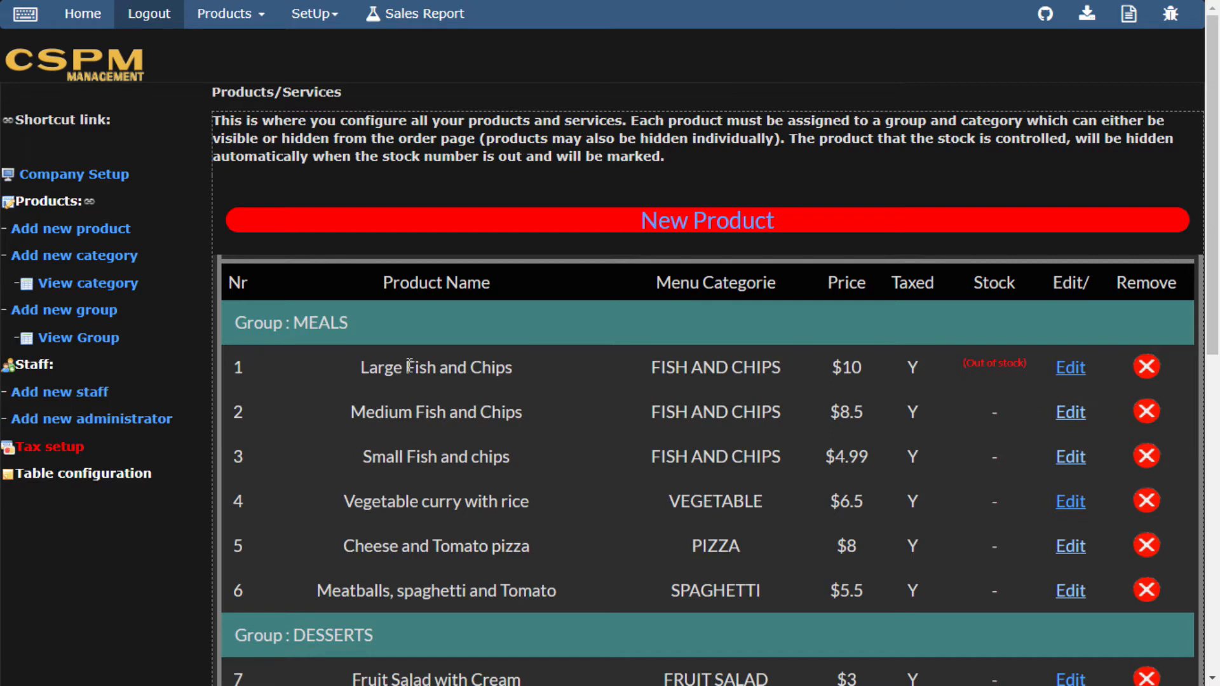
click(1071, 375)
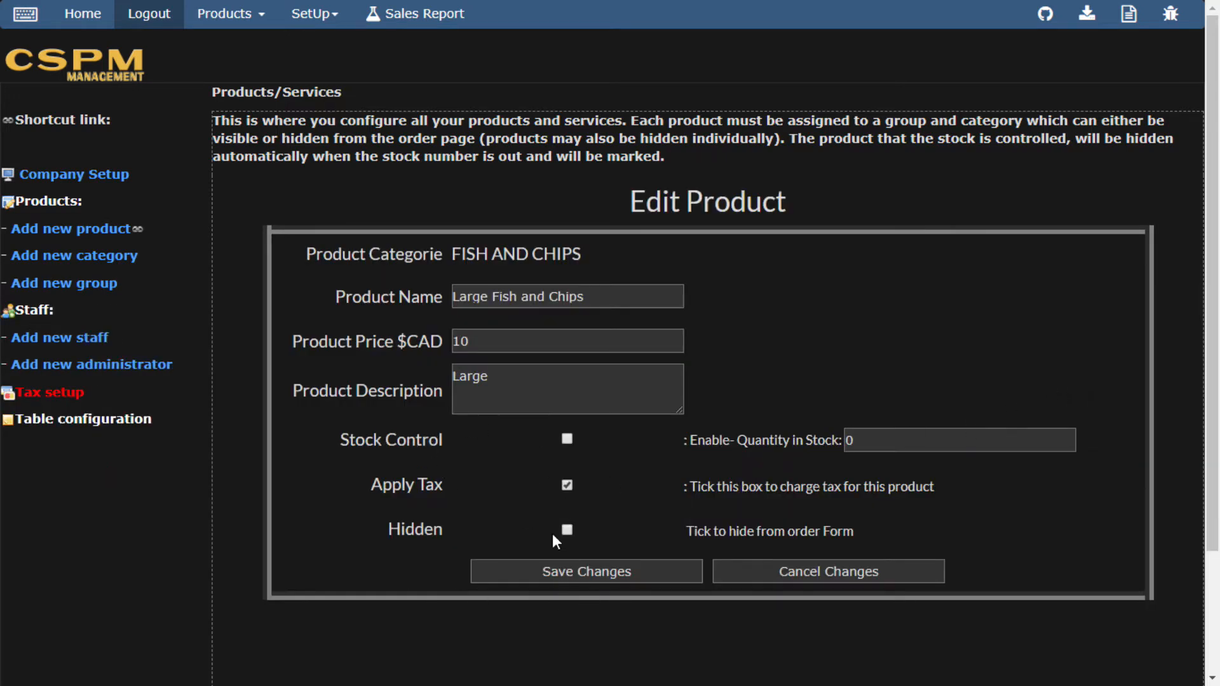
Save Large Fish and Chips with stock control switched off.
click(583, 581)
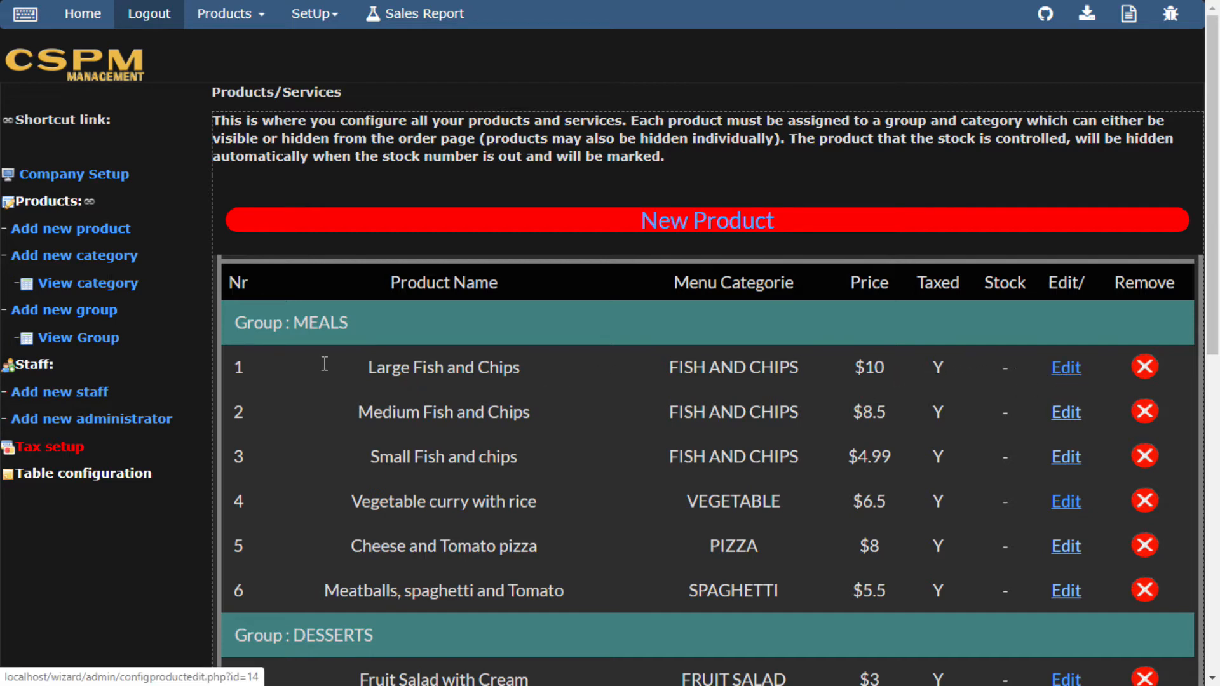
click(1066, 375)
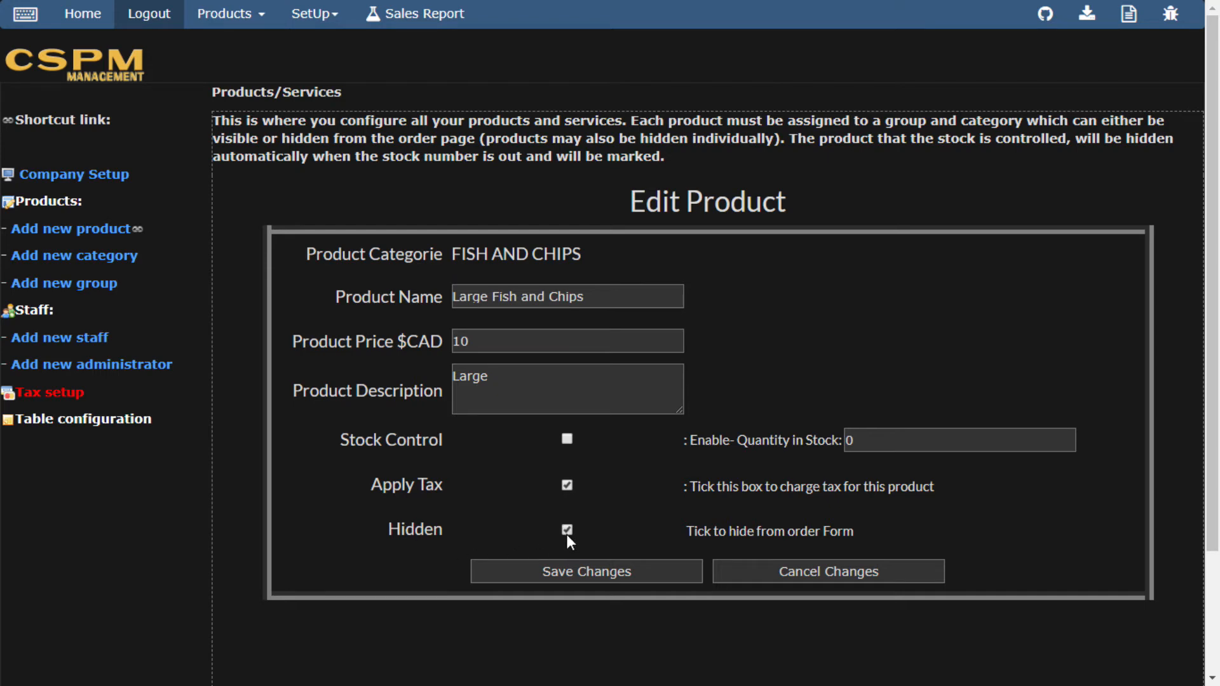
click(591, 571)
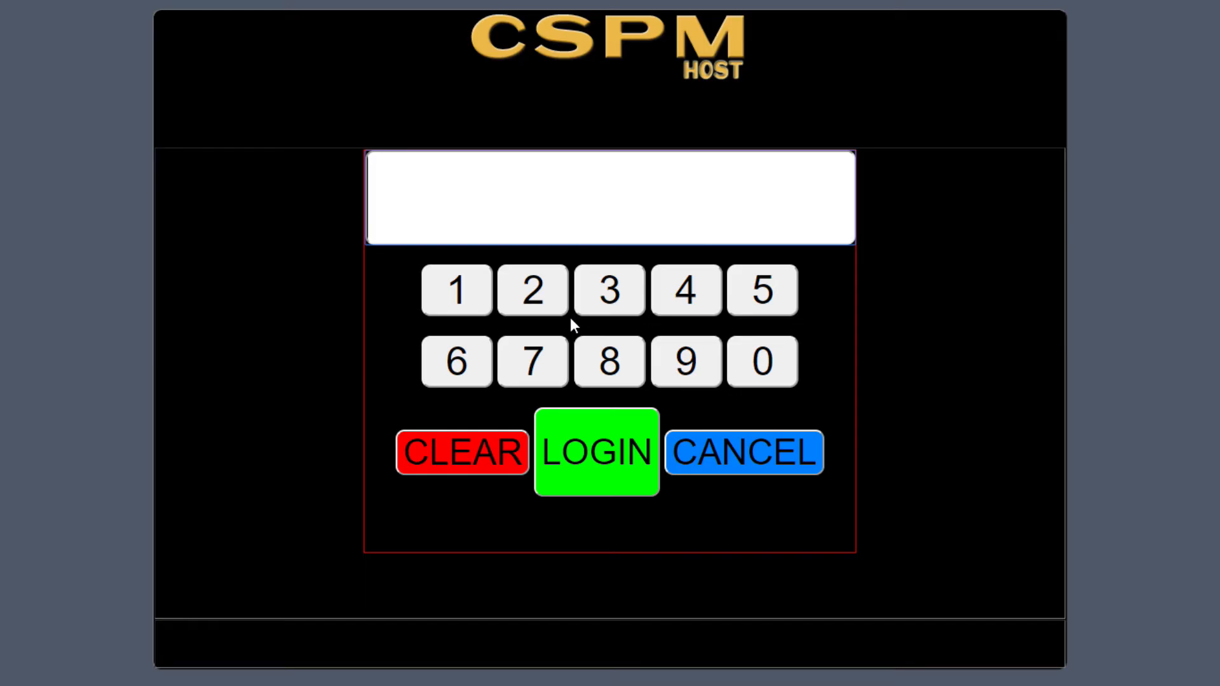
Log in with the PIN, check Meals > Fish and Chips for Large, then cancel the order.
text(1234)
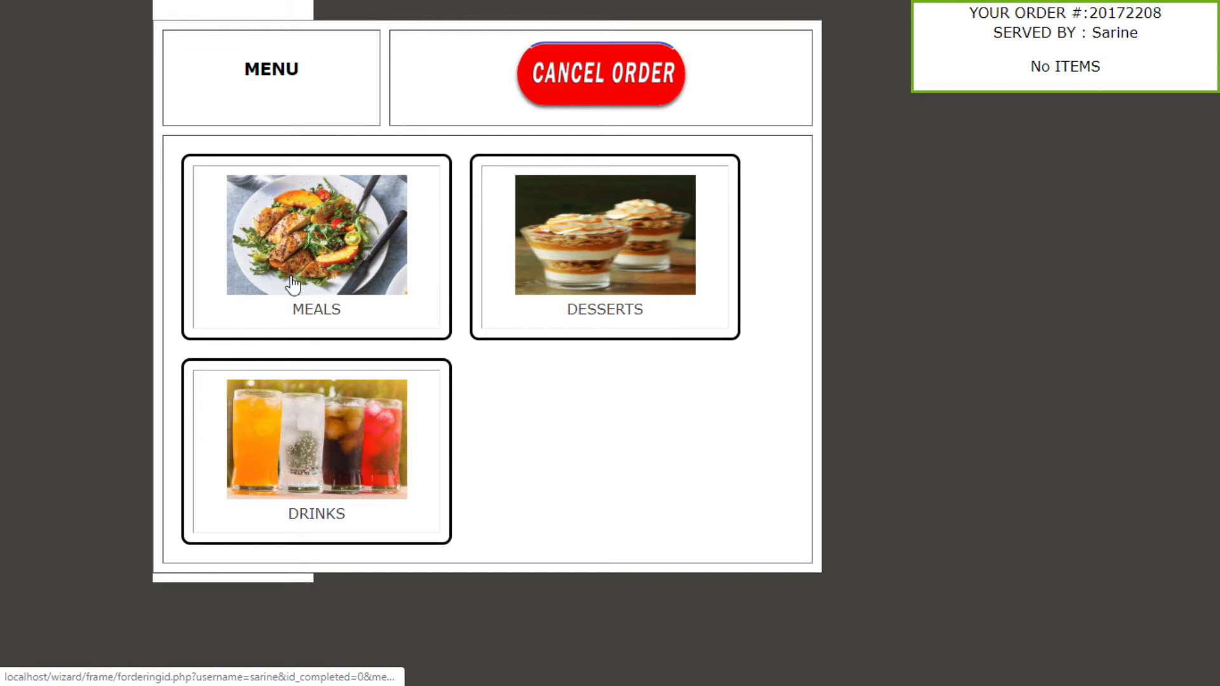
click(326, 241)
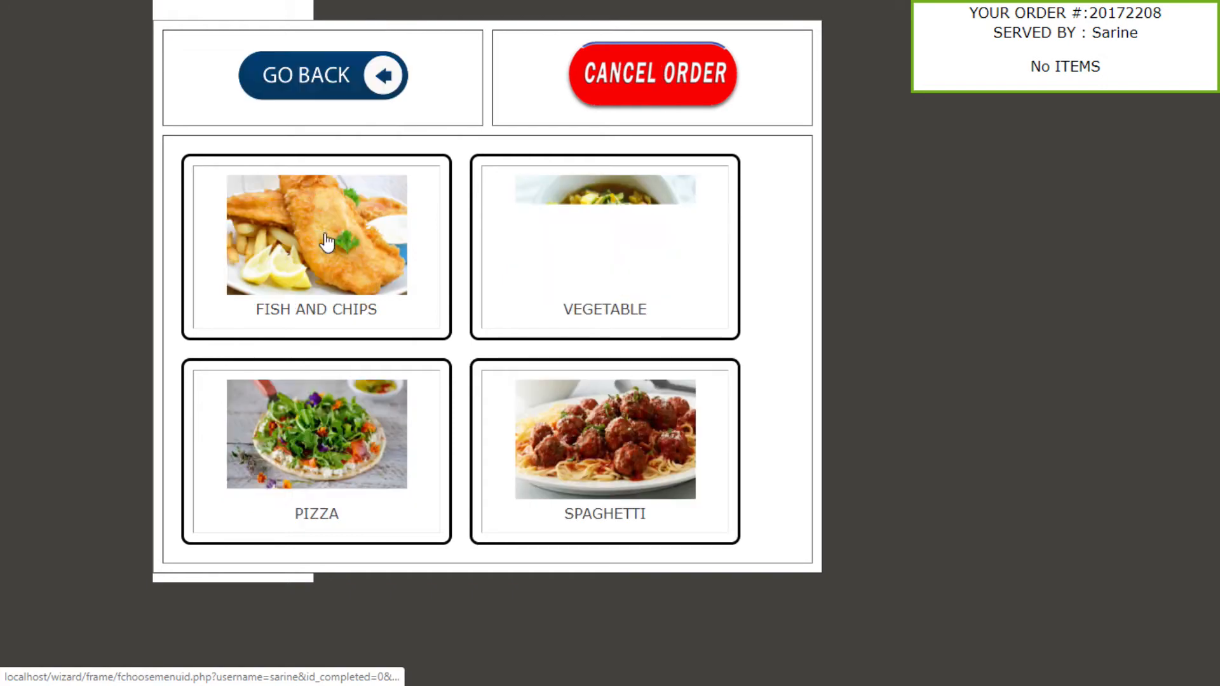
click(310, 249)
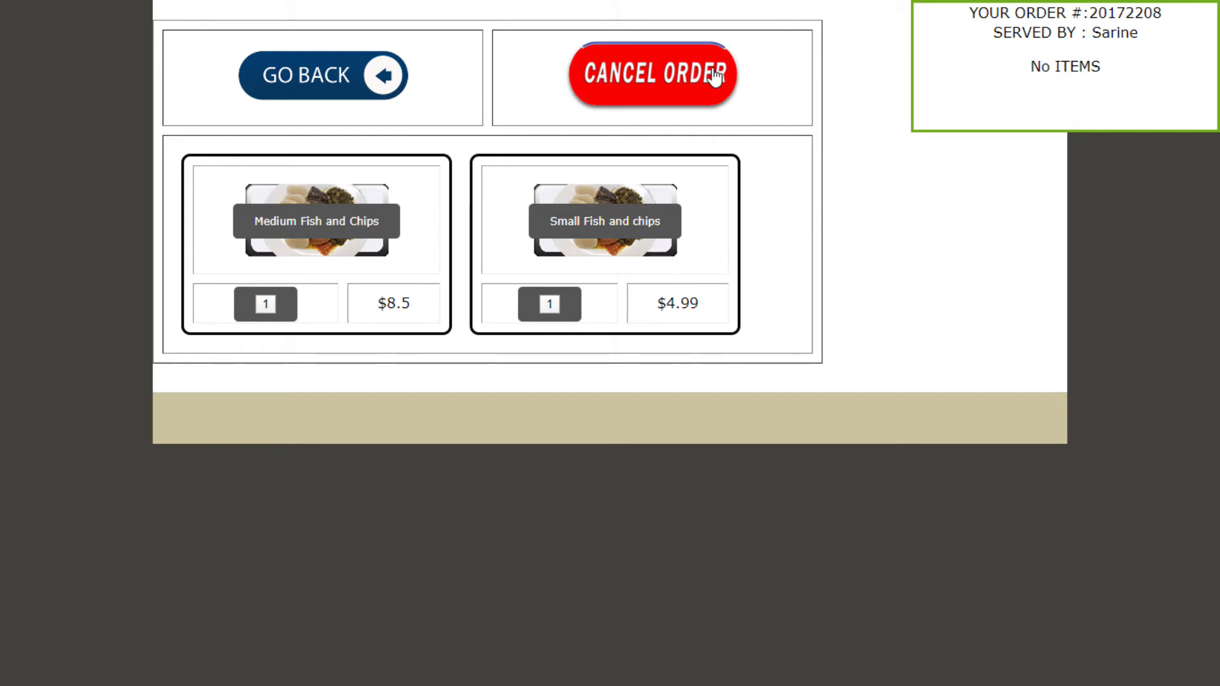
click(671, 73)
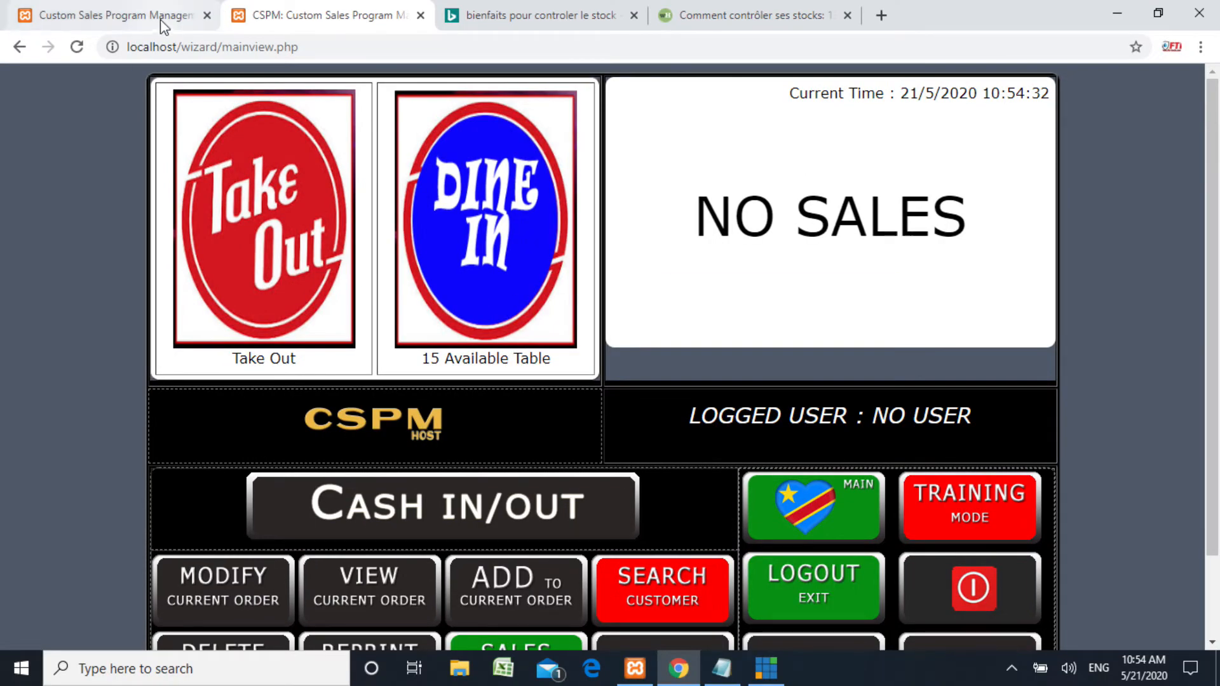
In the full-screen admin page, save Large Fish and Chips with Hidden unticked.
click(163, 22)
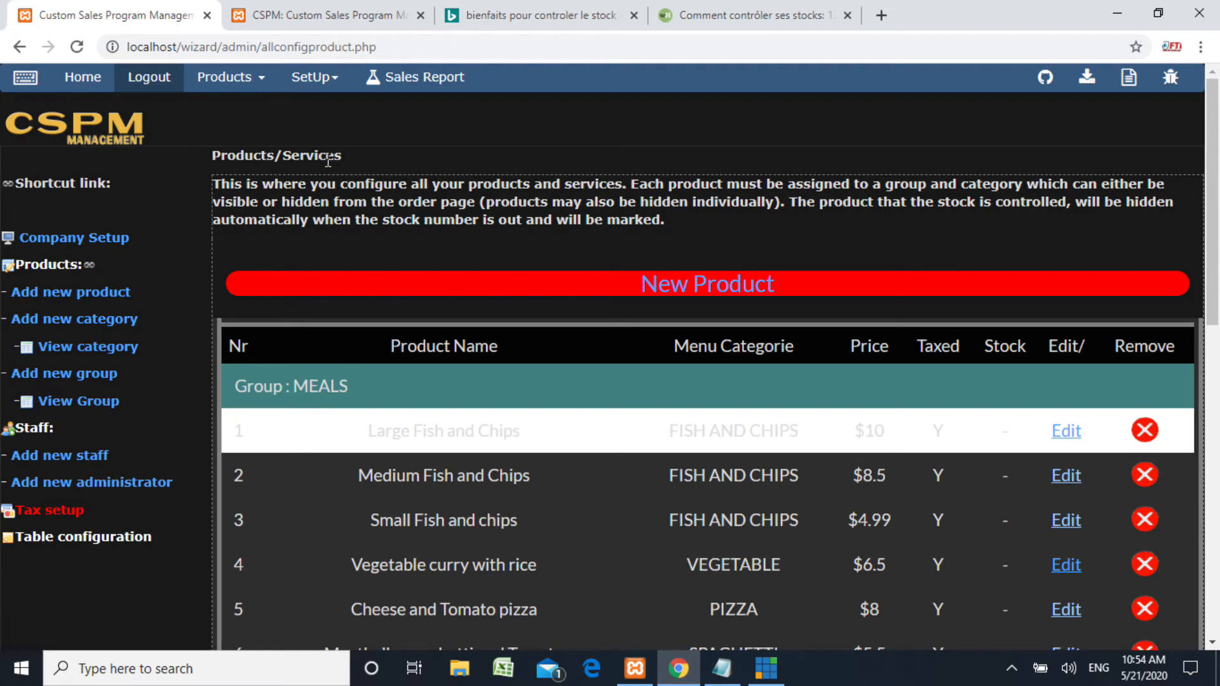
key(F11)
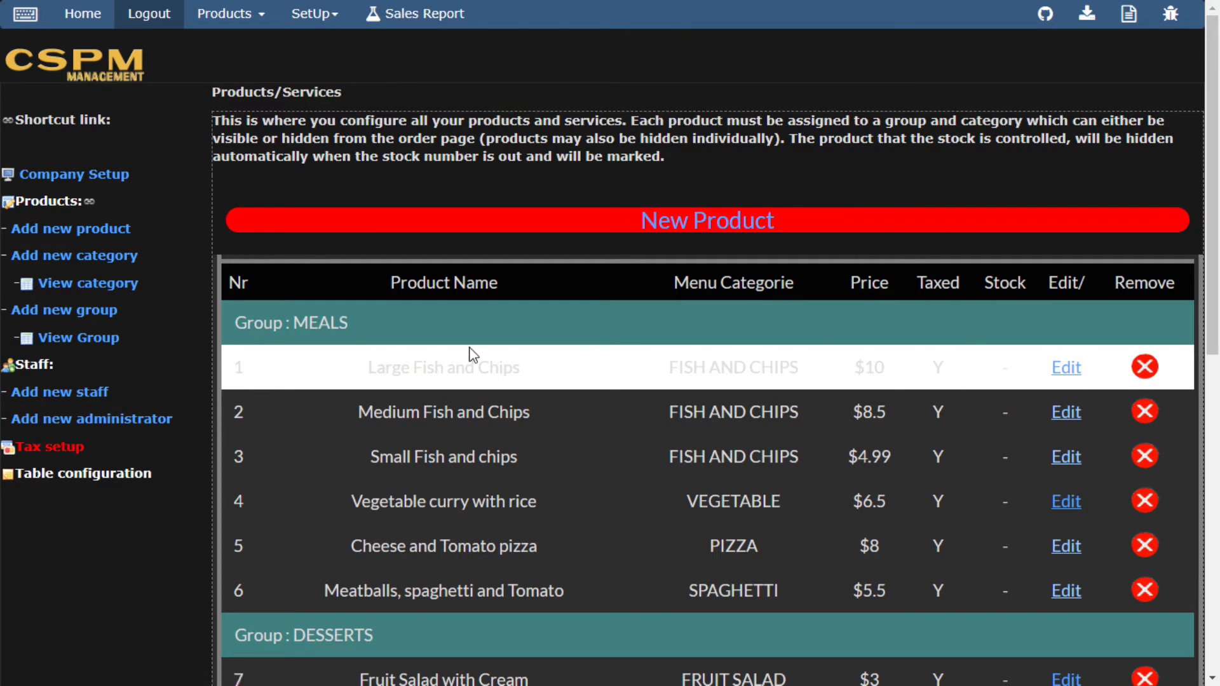
scroll(1015, 384, down, 2)
scroll(1021, 374, up, 2)
click(1066, 372)
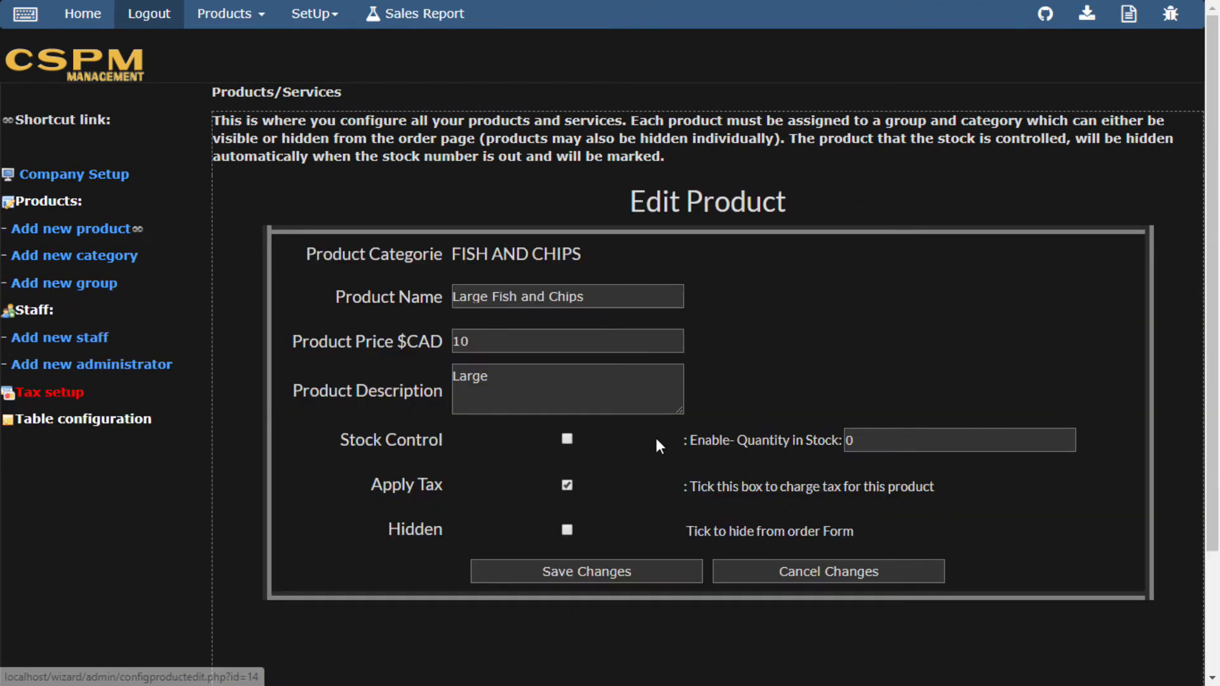
click(603, 579)
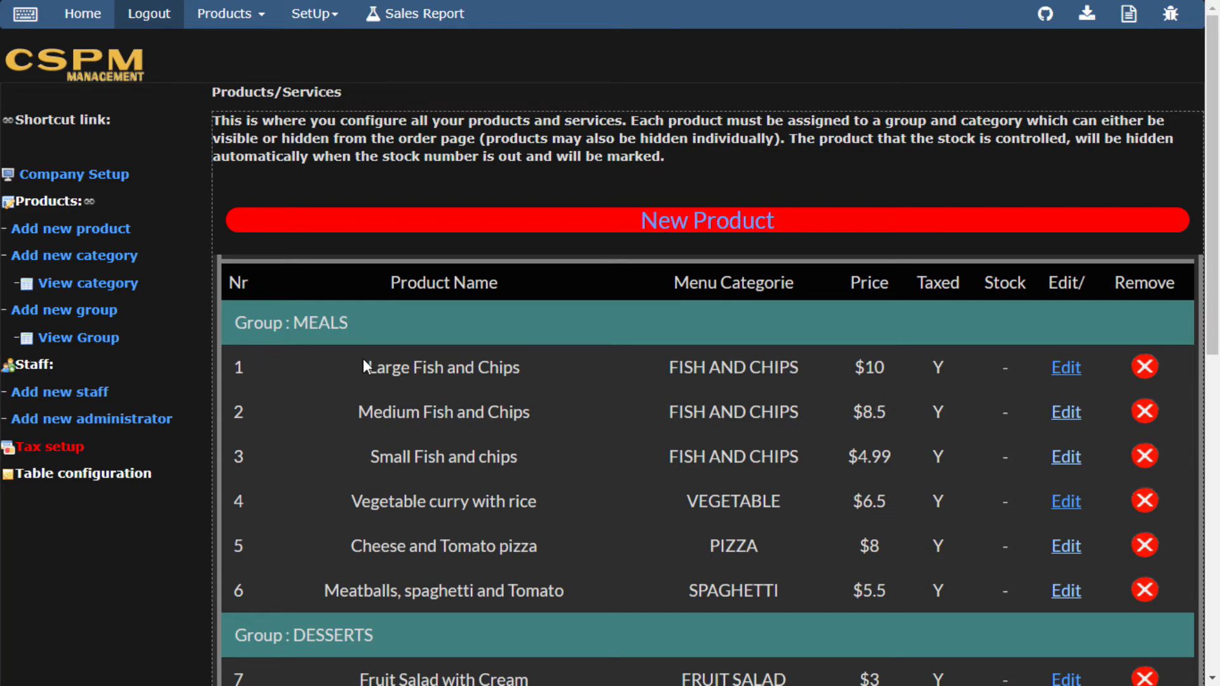
Set Large Fish and Chips stock quantity to 10 and save, then enter the POS PIN.
click(1064, 377)
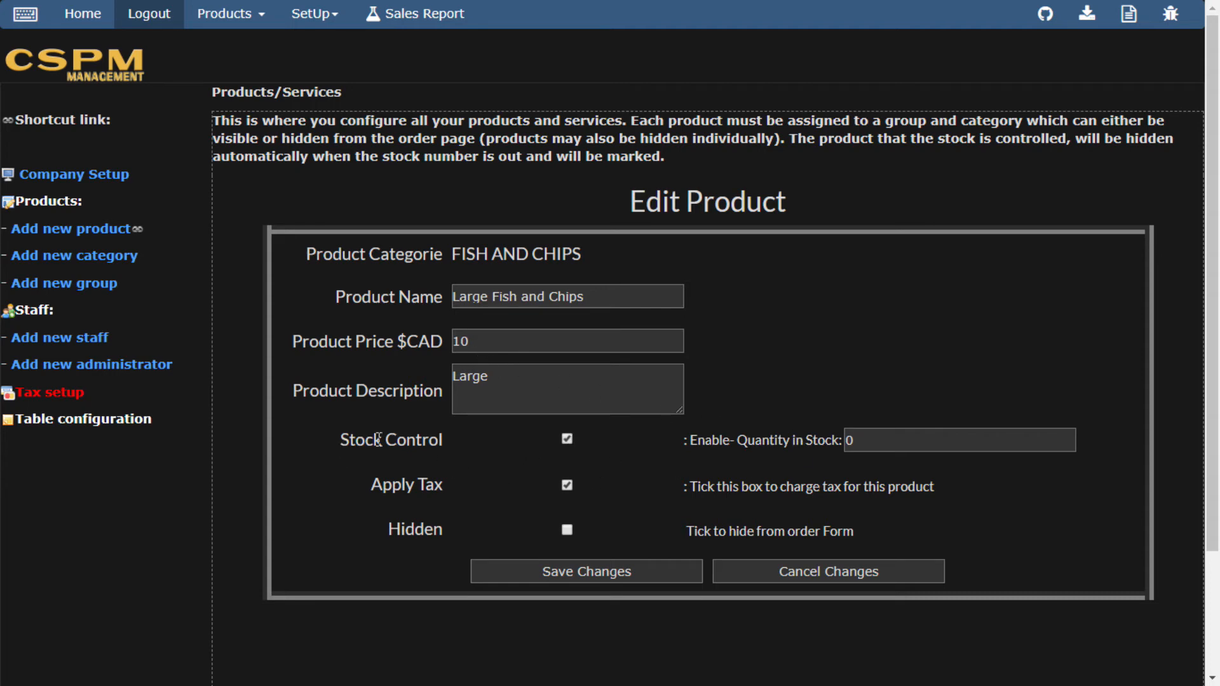
double_click(867, 440)
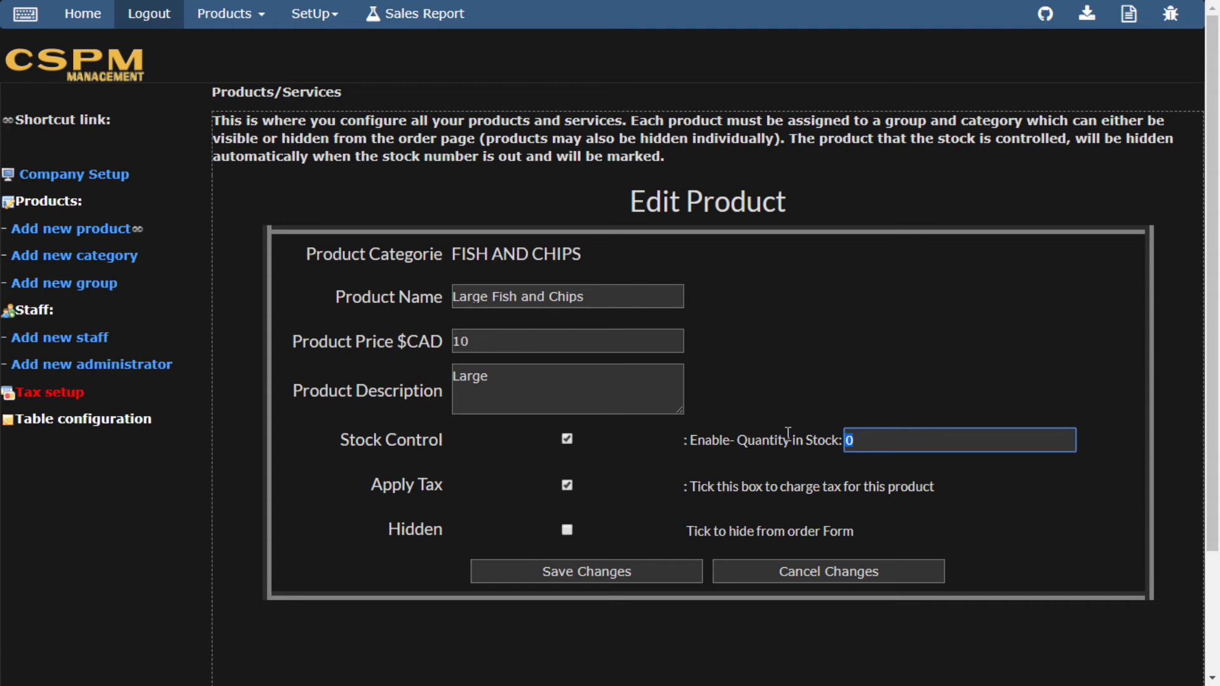
text(10)
click(591, 574)
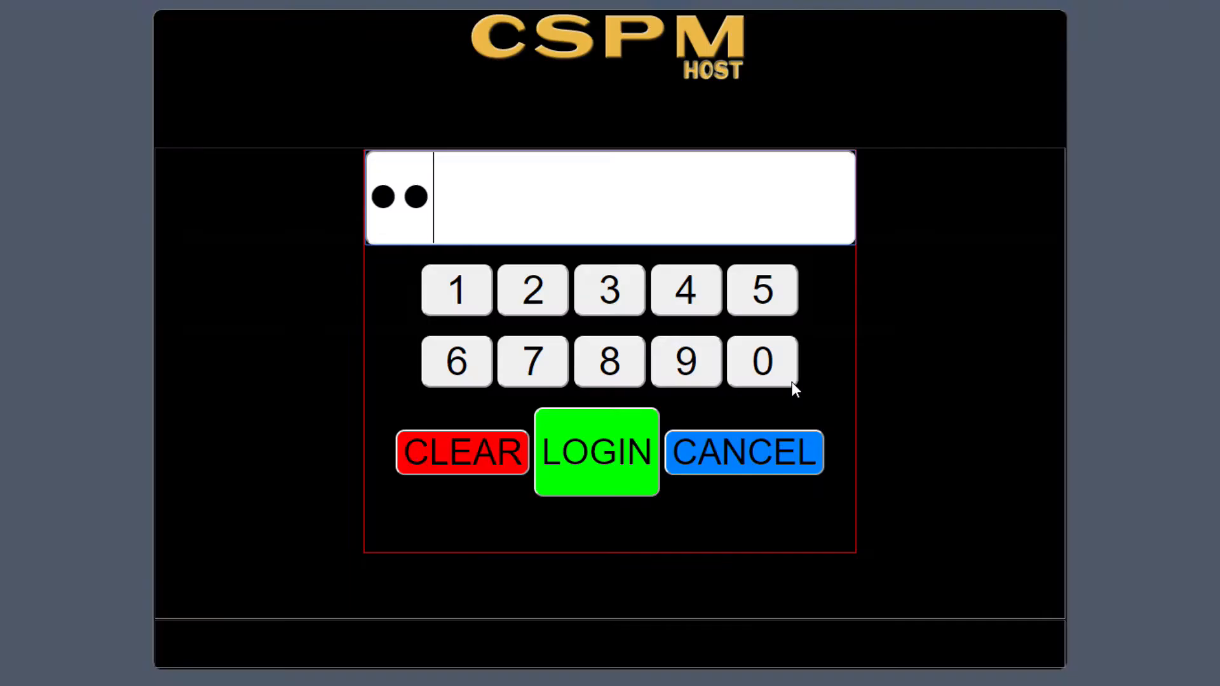
text(34)
key(Return)
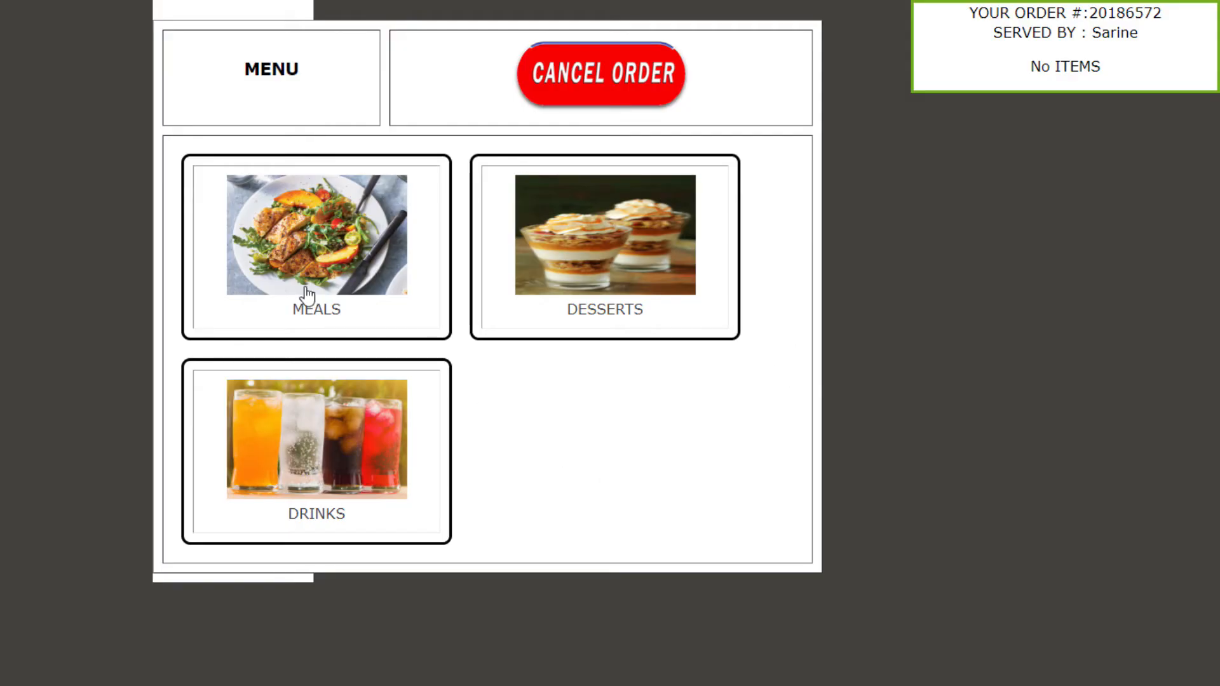
Add 10 Large Fish and Chips from Meals > Fish and Chips to the order.
click(309, 238)
click(286, 260)
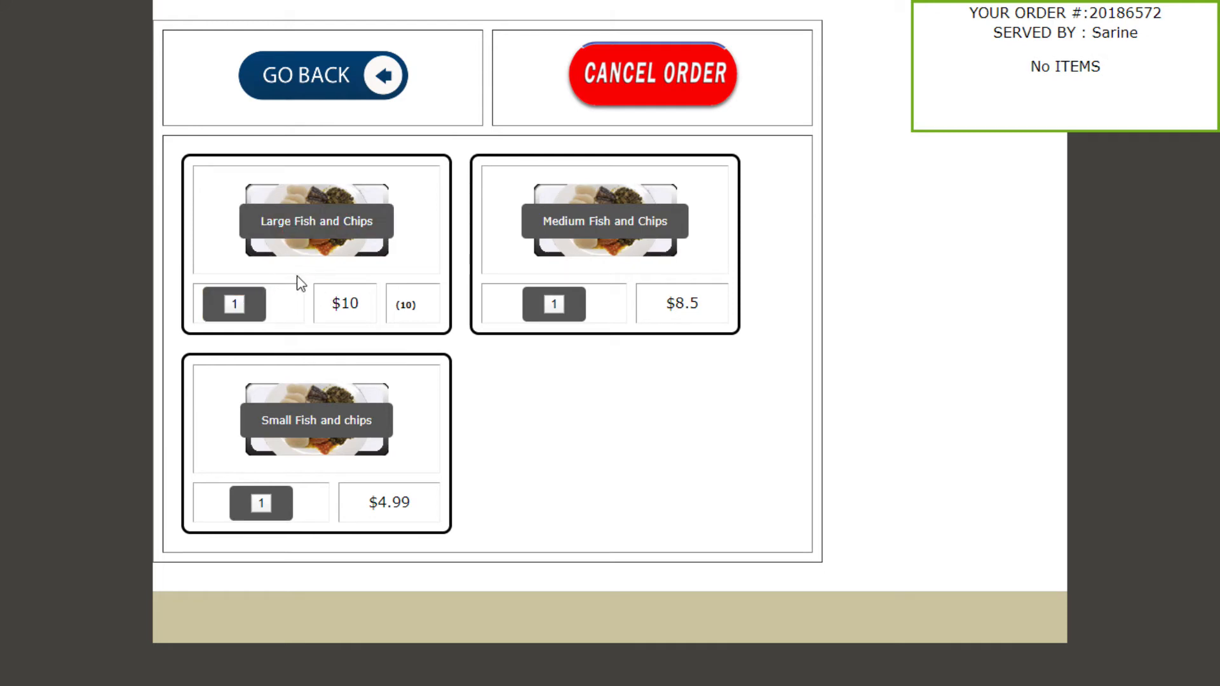
click(235, 308)
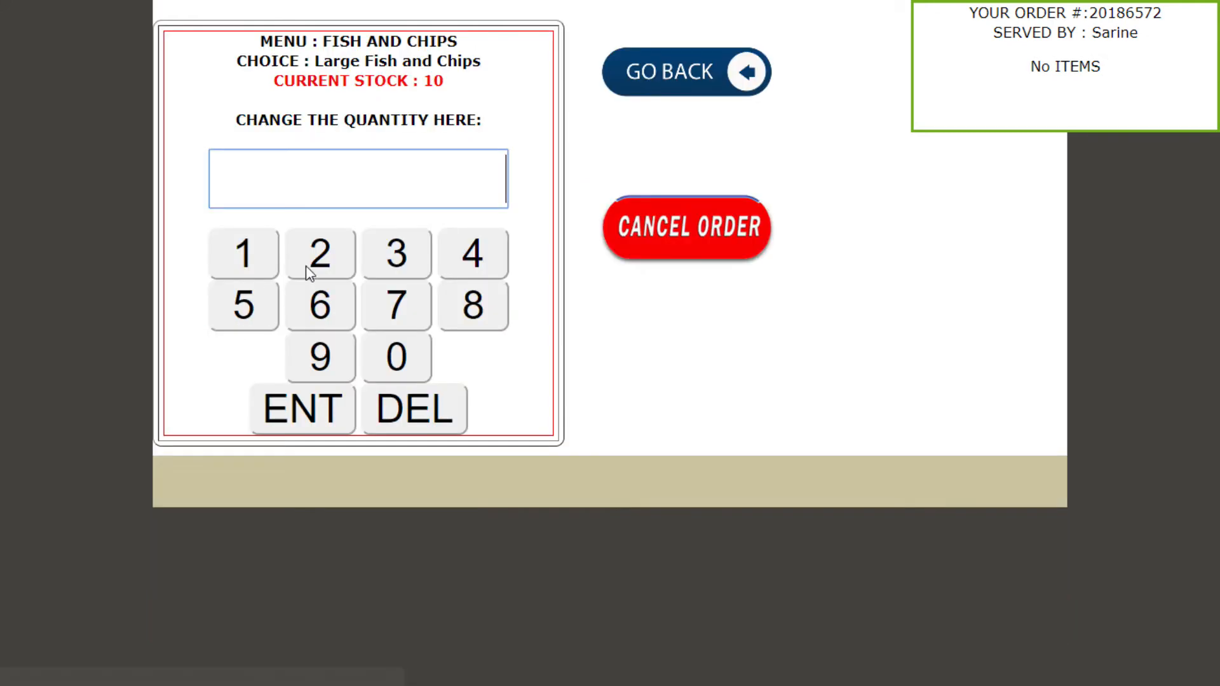
click(251, 267)
click(250, 267)
click(325, 424)
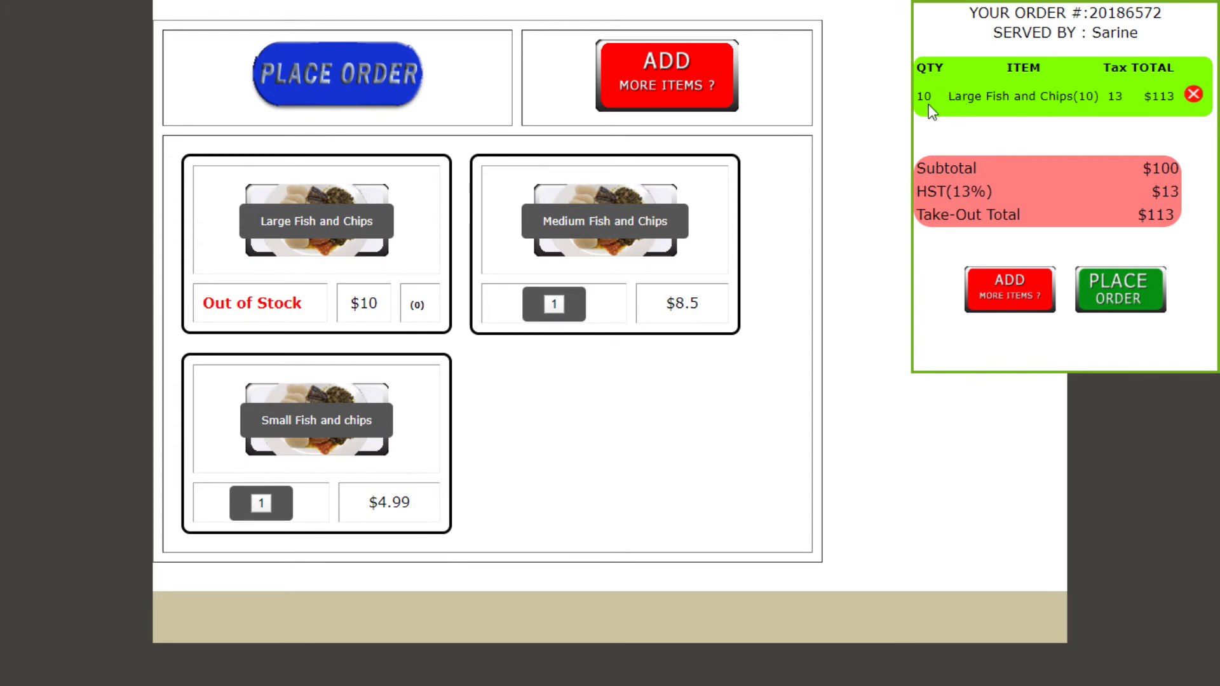
Note the Out of Stock notice on Large Fish and Chips and proceed to place the order.
drag(201, 303, 306, 317)
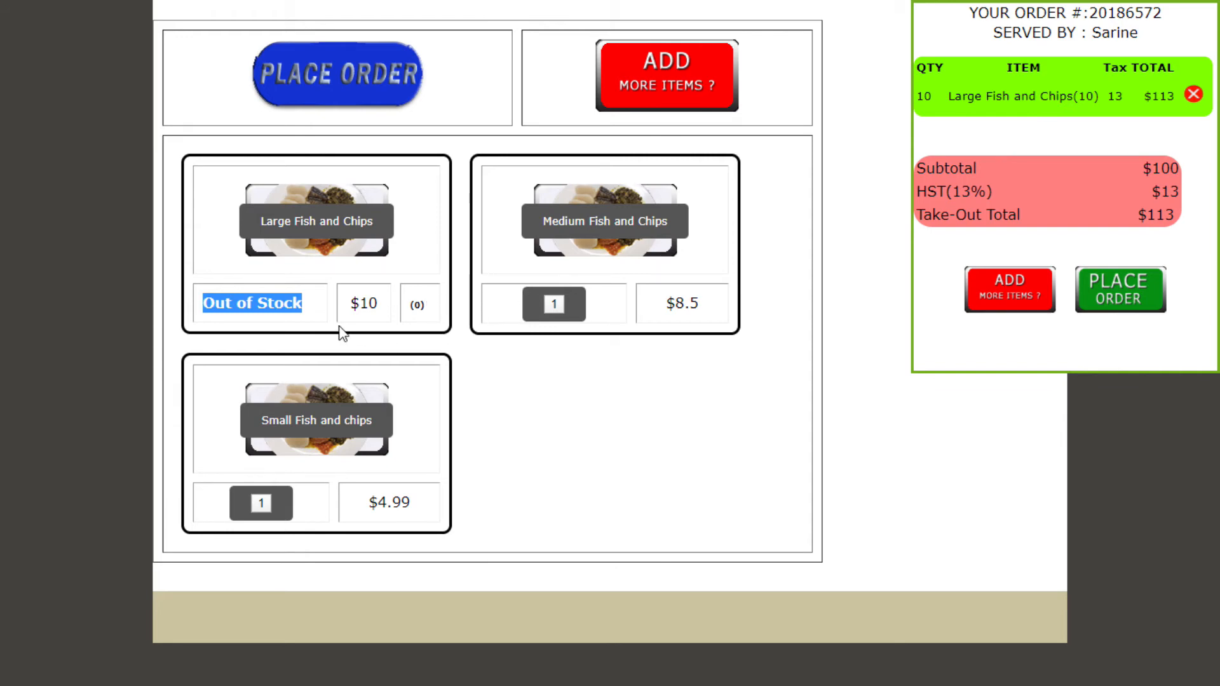
click(321, 235)
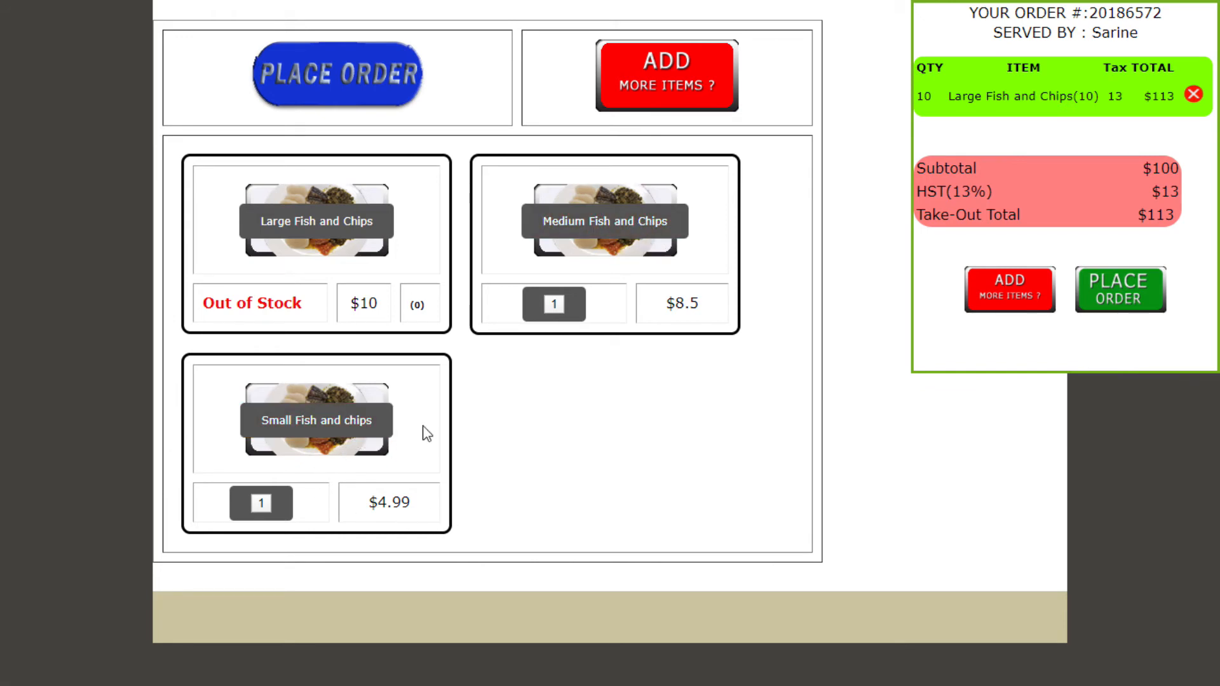
click(1119, 300)
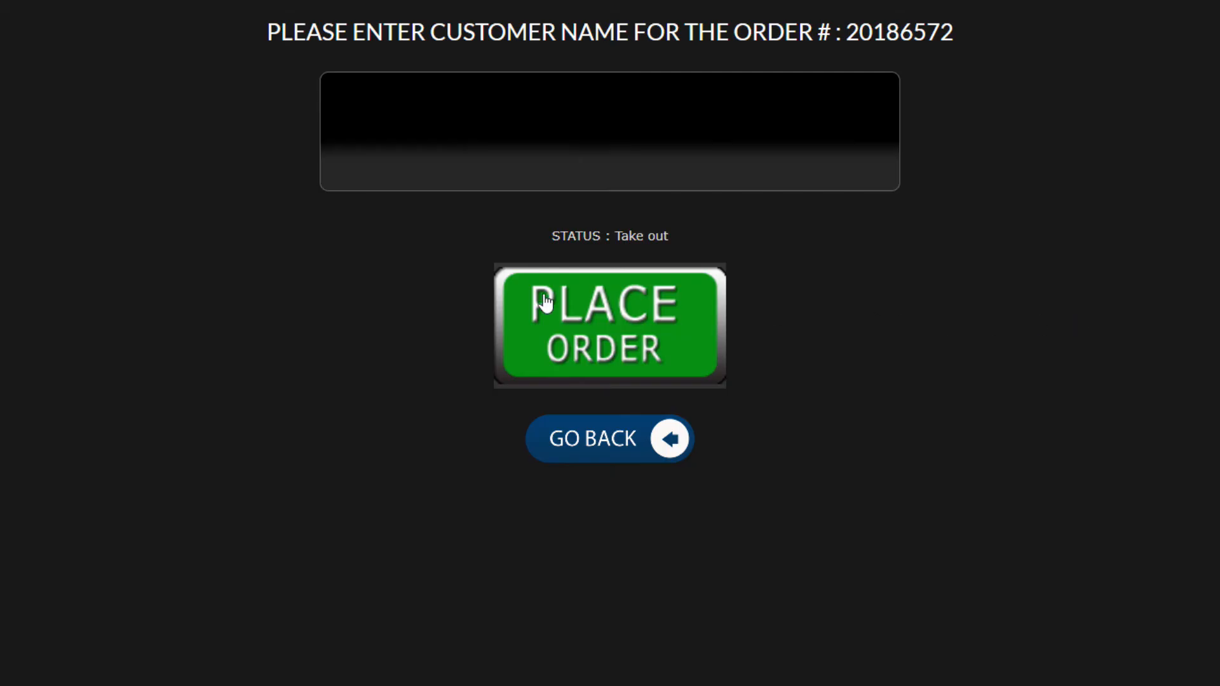
Enter the customer's name on the on-screen keyboard and place the $113 take-out order.
click(595, 160)
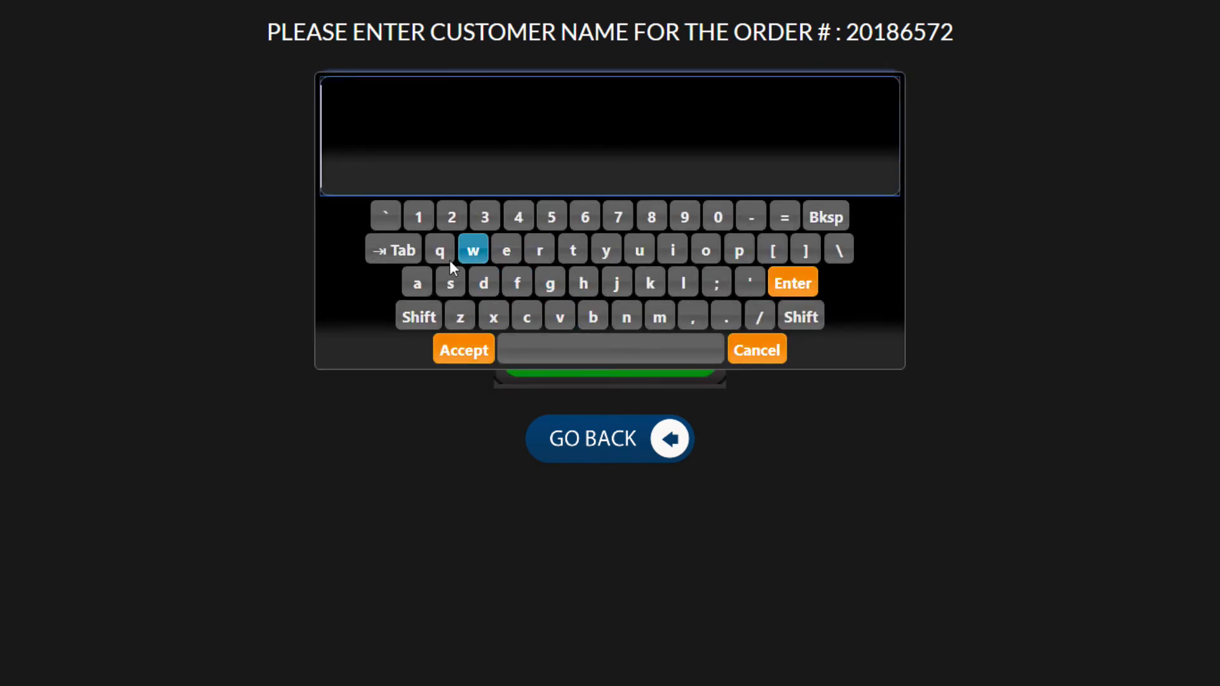
click(432, 317)
click(480, 288)
click(415, 285)
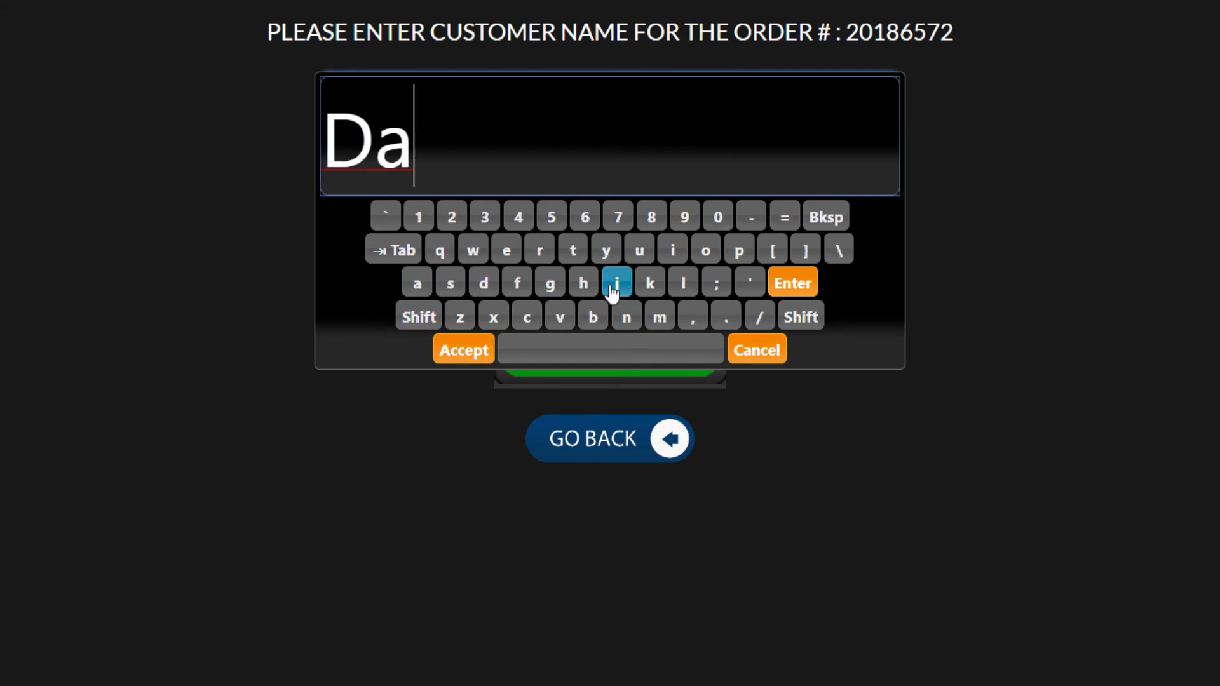
click(583, 283)
click(683, 283)
click(673, 251)
click(507, 251)
click(474, 351)
click(703, 356)
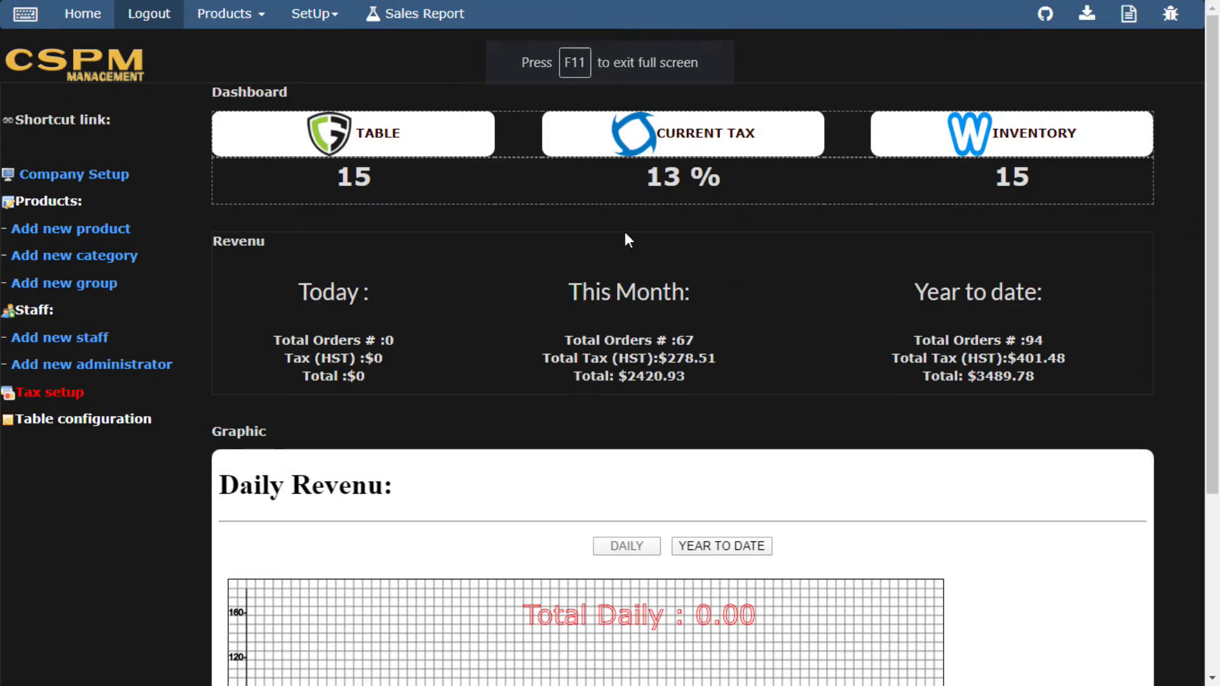
Open the Products/Services list from the dashboard's INVENTORY count.
click(1015, 153)
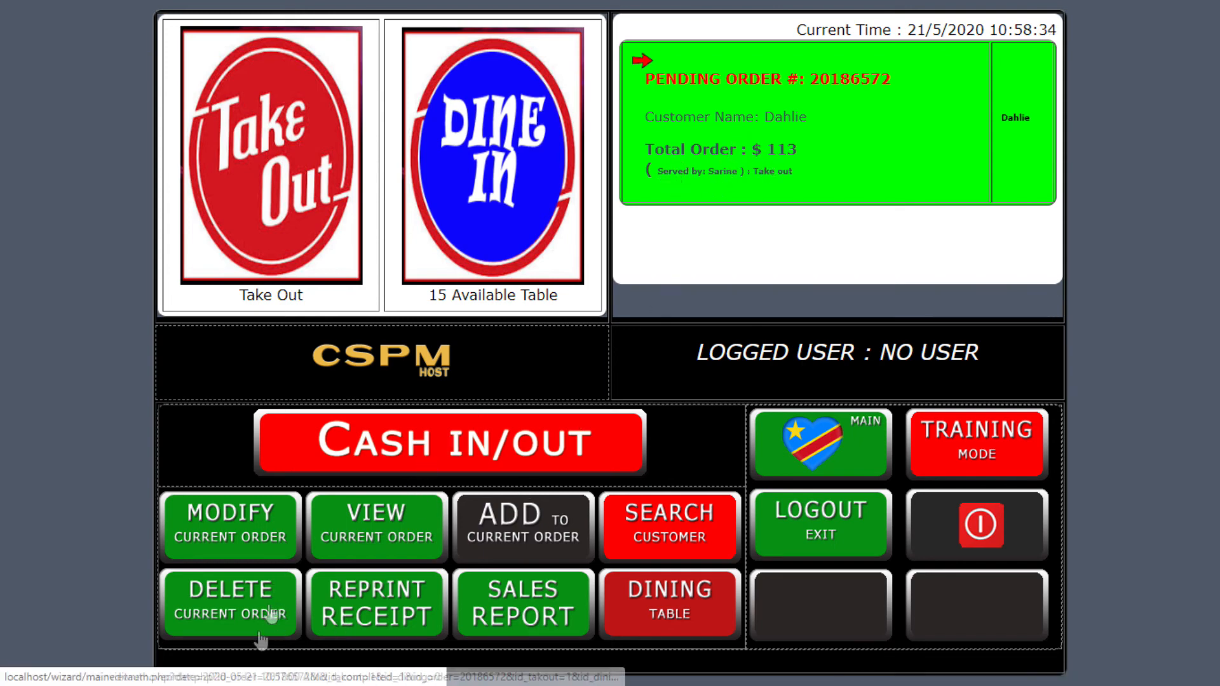
Delete the pending $113 take-out order, authorising it with the manager code.
click(223, 622)
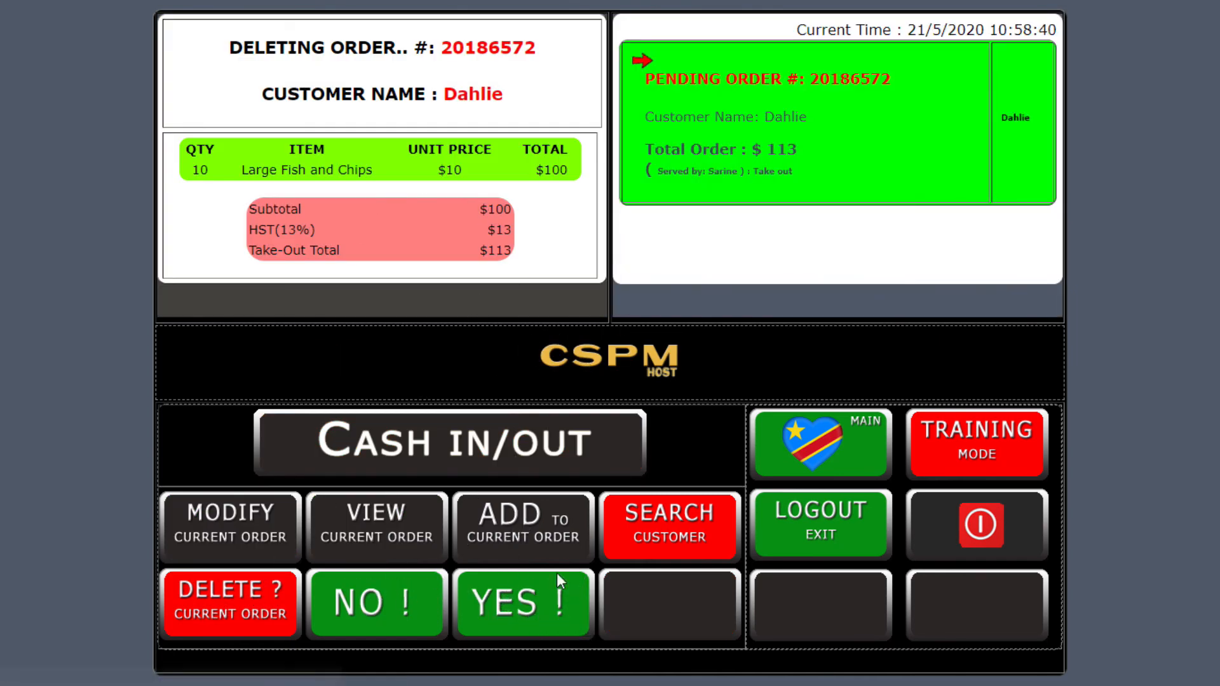
click(538, 615)
text(••)
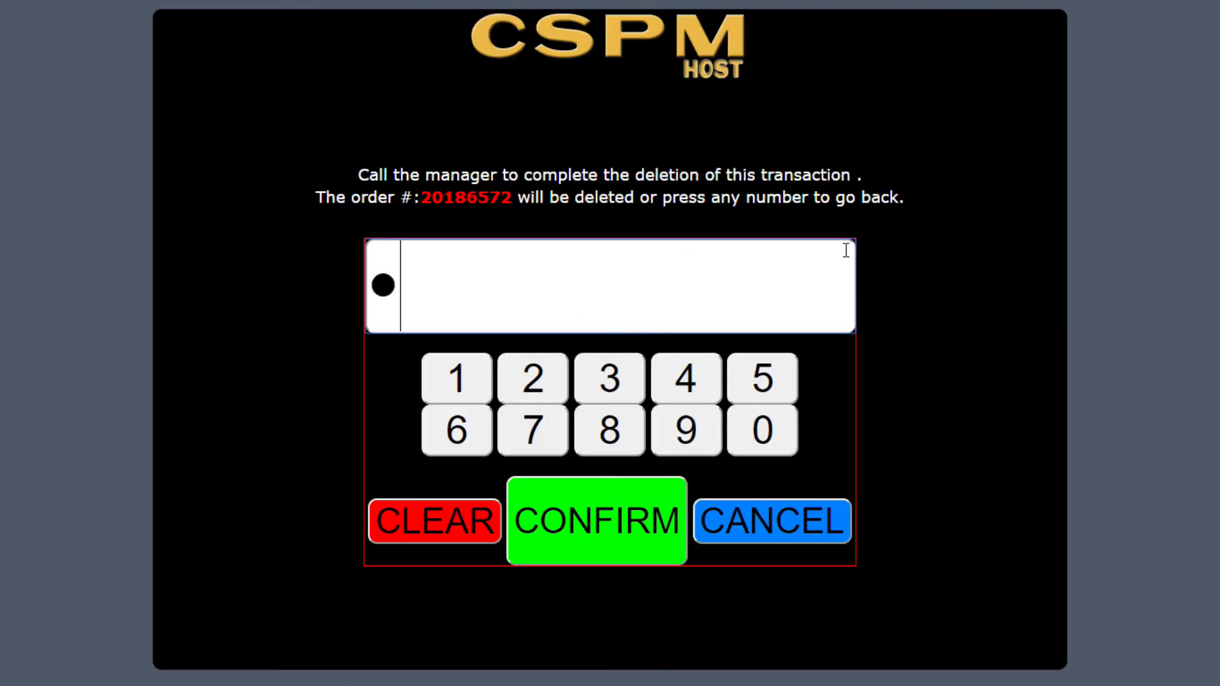
text(••)
key(Return)
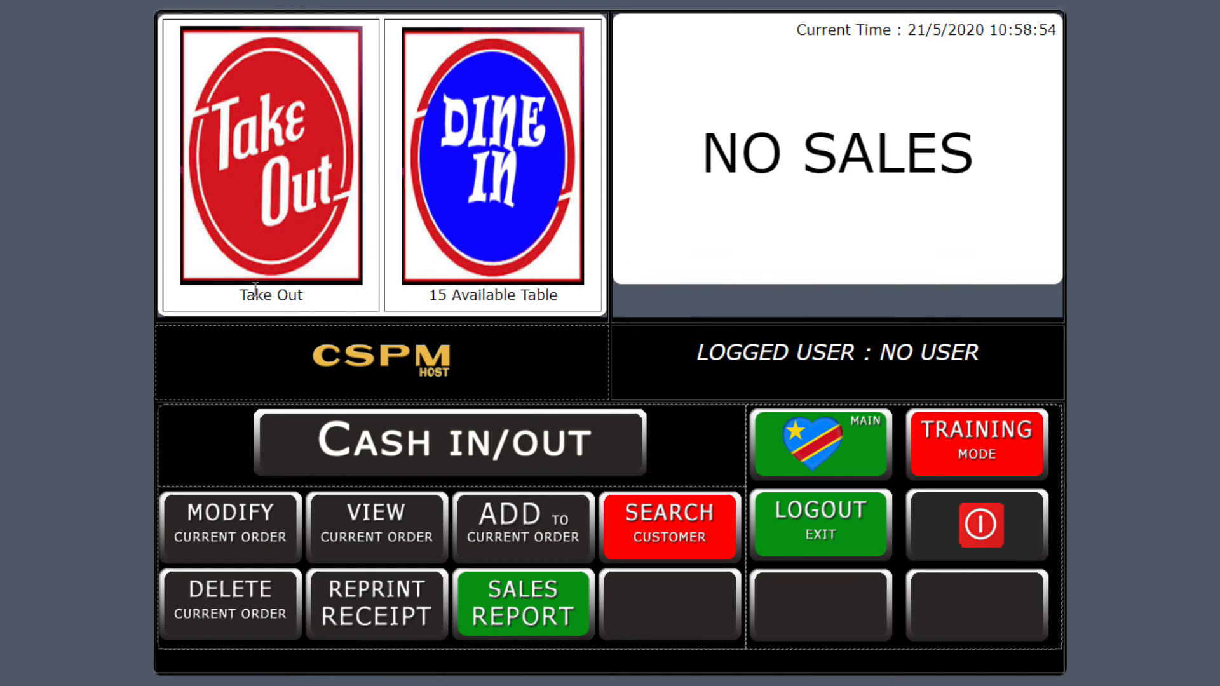
click(275, 148)
Log in with the PIN and add Large Fish and Chips three times to the take-out order.
click(536, 306)
click(536, 311)
click(536, 311)
click(536, 311)
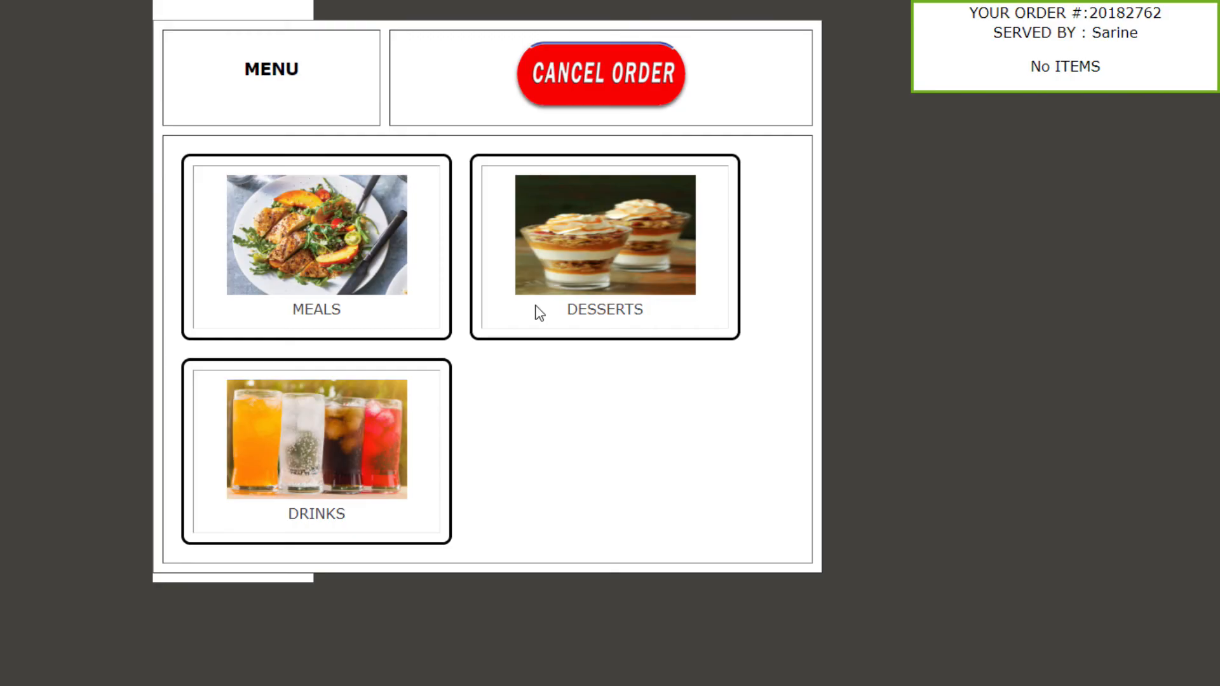
click(321, 251)
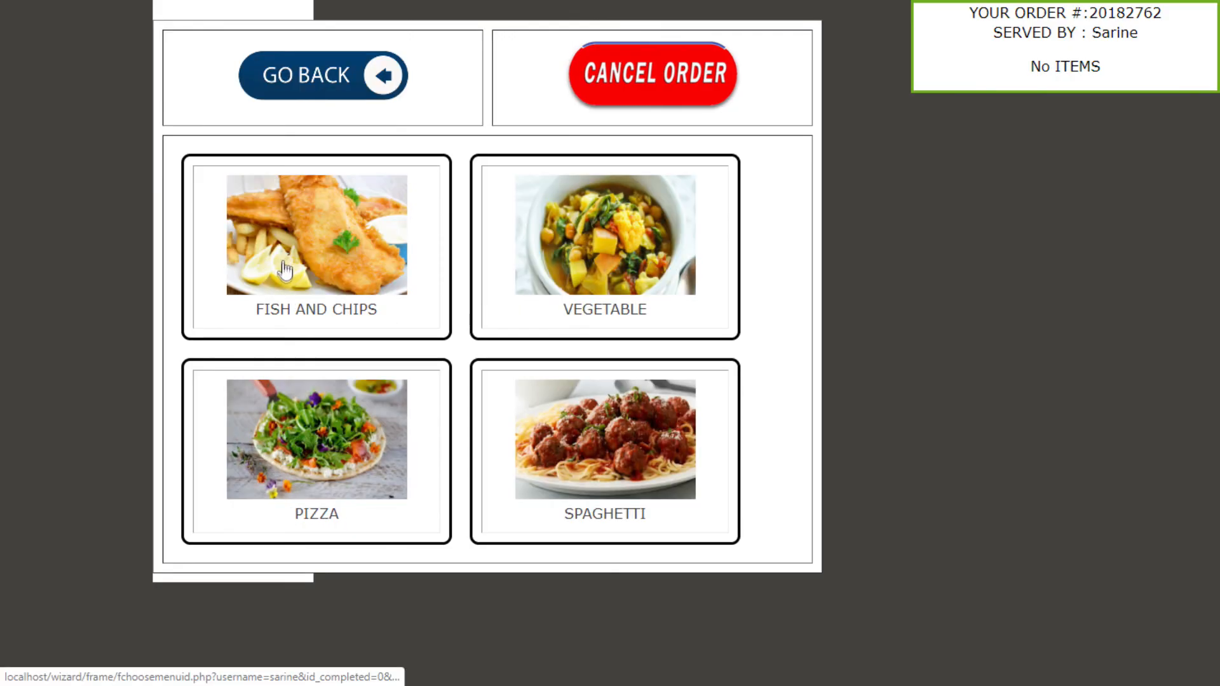
click(312, 252)
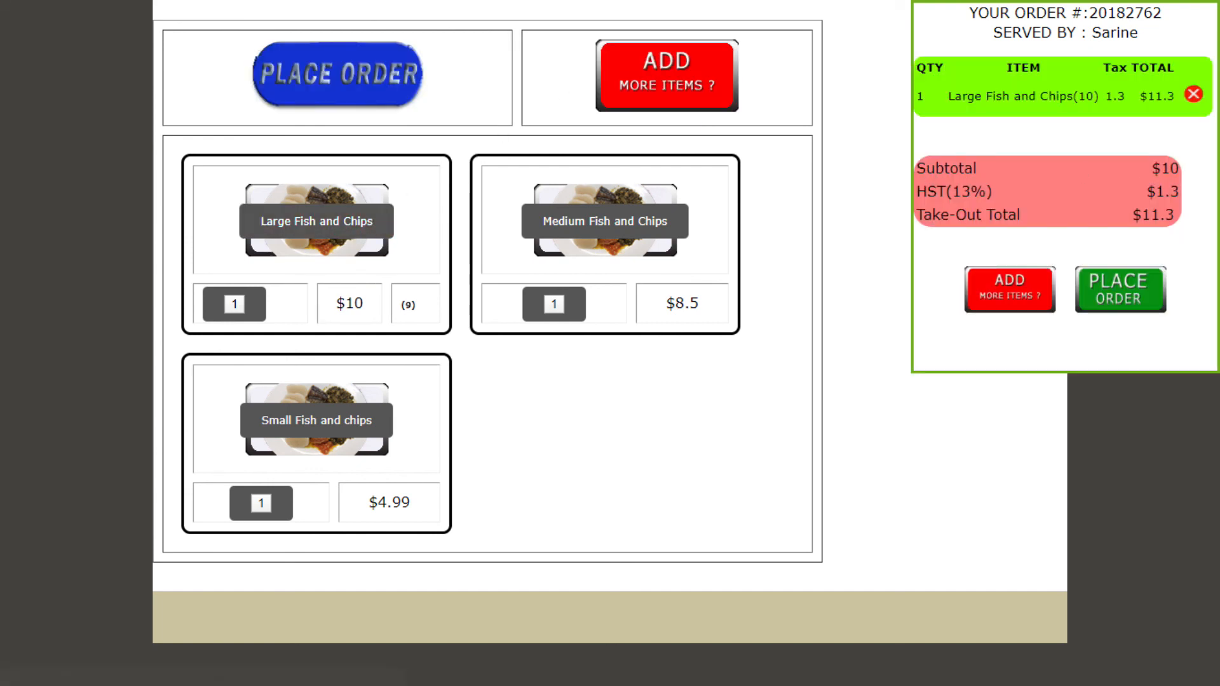
click(314, 236)
click(316, 237)
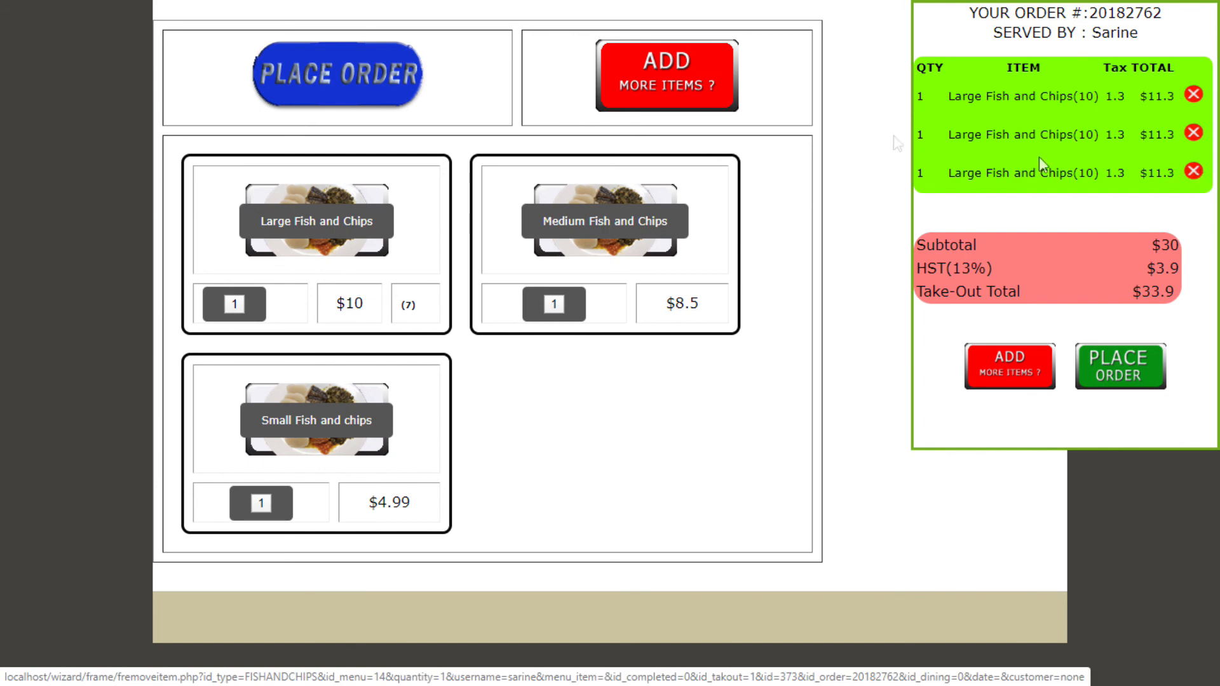
Remove all three Large Fish and Chips rows and cancel the empty order.
click(1194, 172)
click(1194, 132)
click(1195, 96)
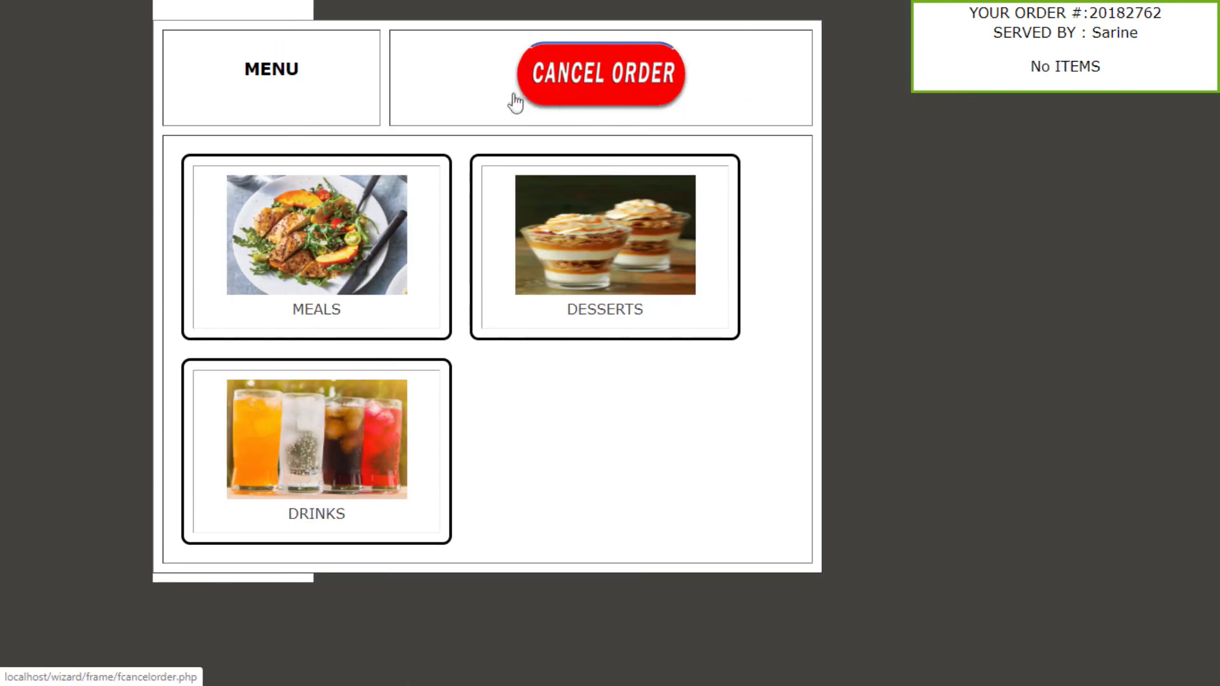
click(634, 75)
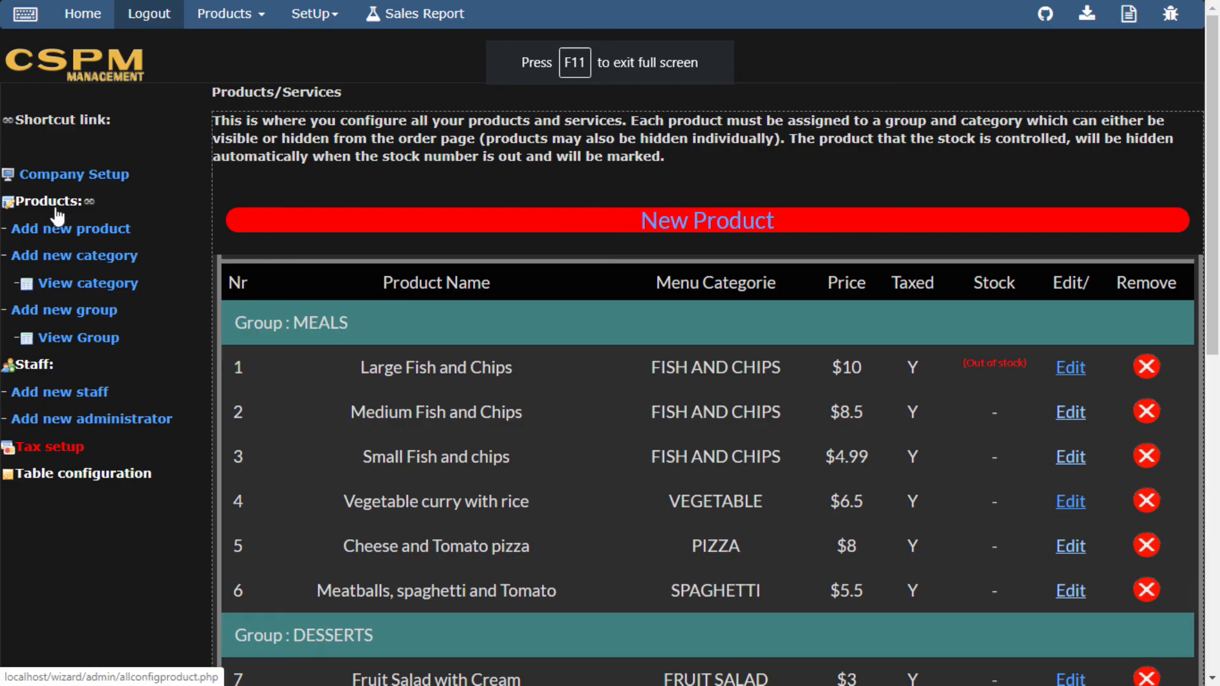